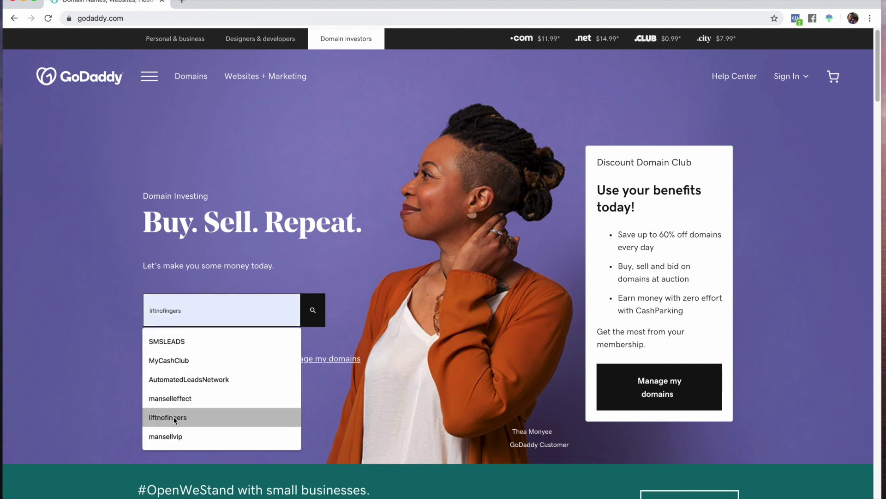
# Enter 'liftnofingers' in the Domain Investors search field using the autofill suggestion
pyautogui.click(171, 417)
# Search for liftnofingers, add liftnofingers.com at $11.99 to the cart, and continue
pyautogui.click(313, 310)
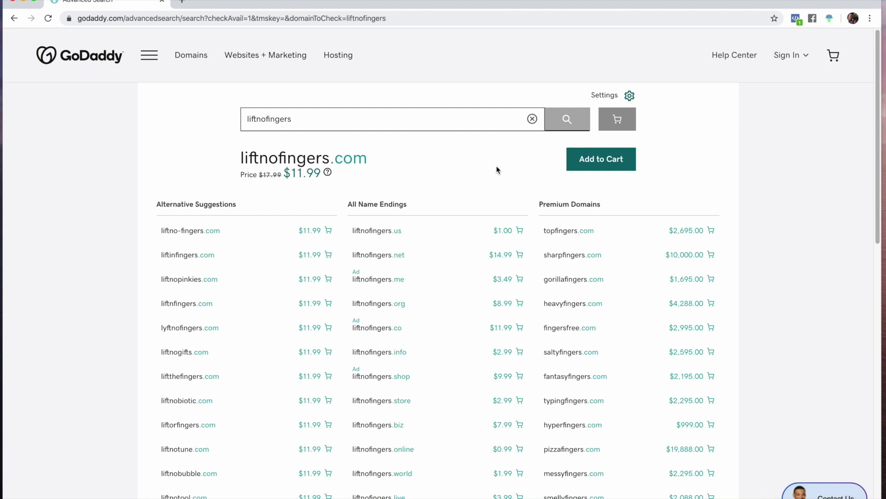
pyautogui.click(595, 167)
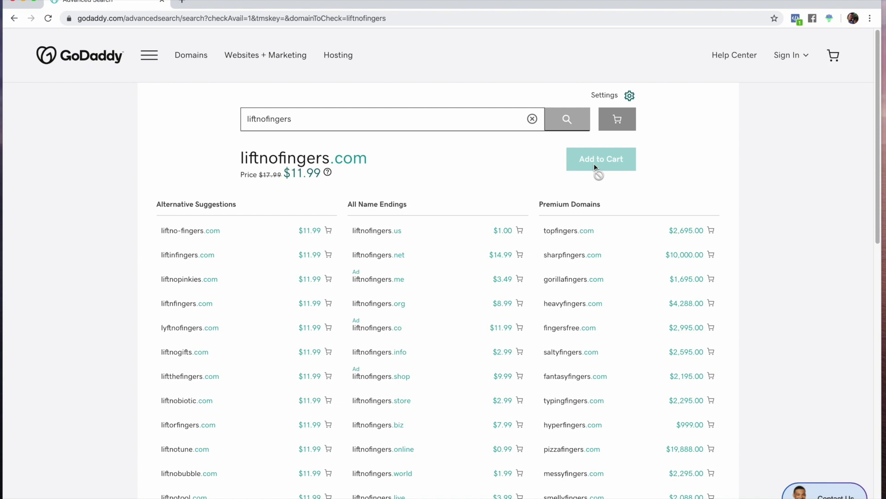
pyautogui.click(596, 164)
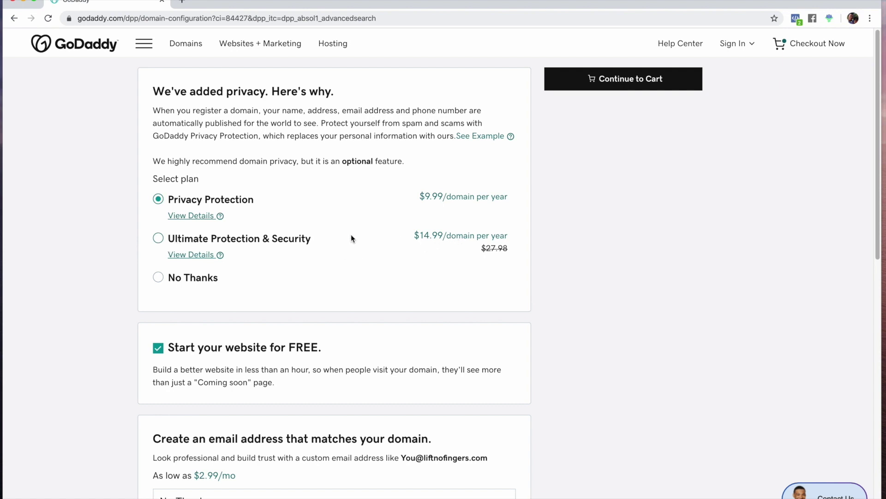
# Choose 'No Thanks' for privacy, uncheck the free website offer, and continue to the cart
pyautogui.click(159, 276)
pyautogui.scroll(-2, 155, 265)
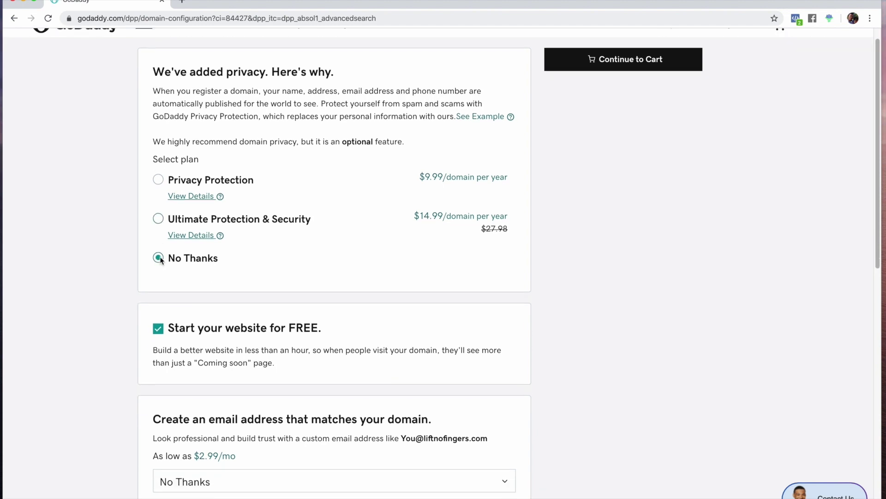
pyautogui.click(157, 275)
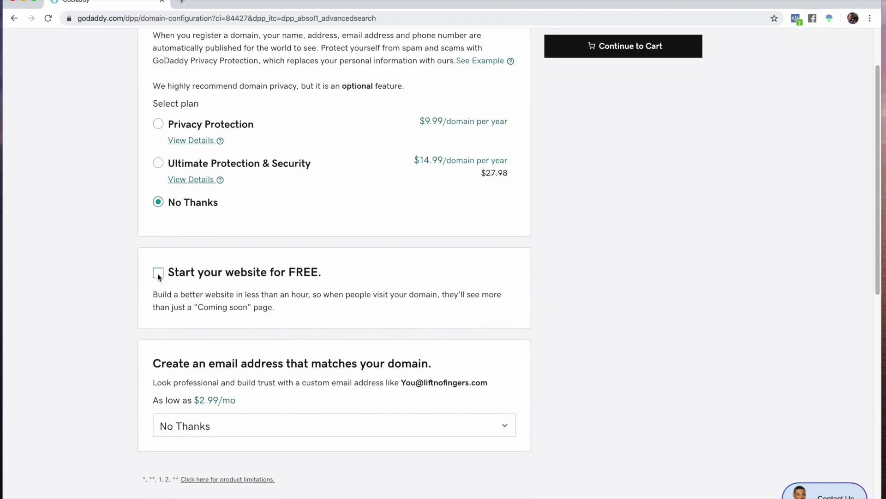
pyautogui.scroll(-2, 158, 265)
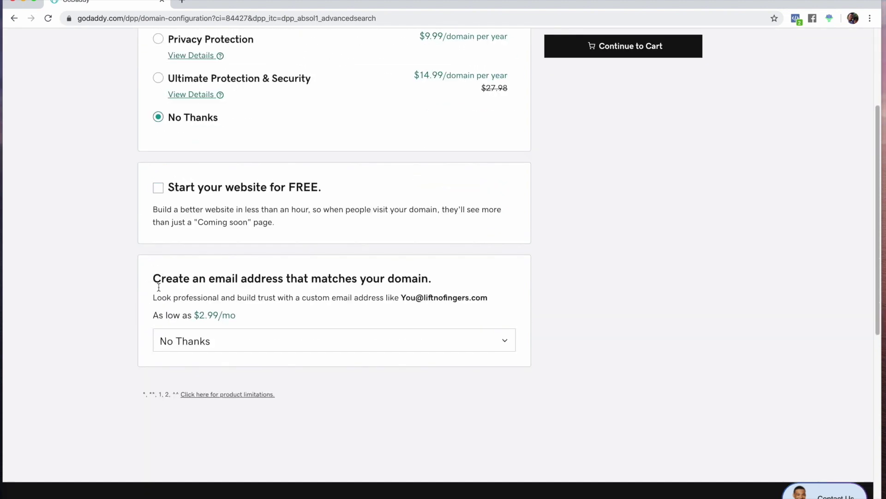
pyautogui.scroll(-2, 346, 325)
pyautogui.scroll(5, 563, 101)
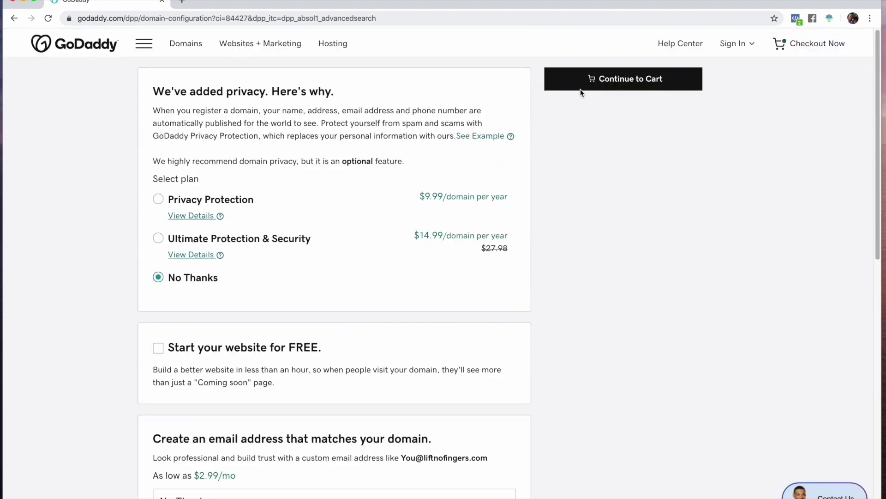
pyautogui.click(608, 80)
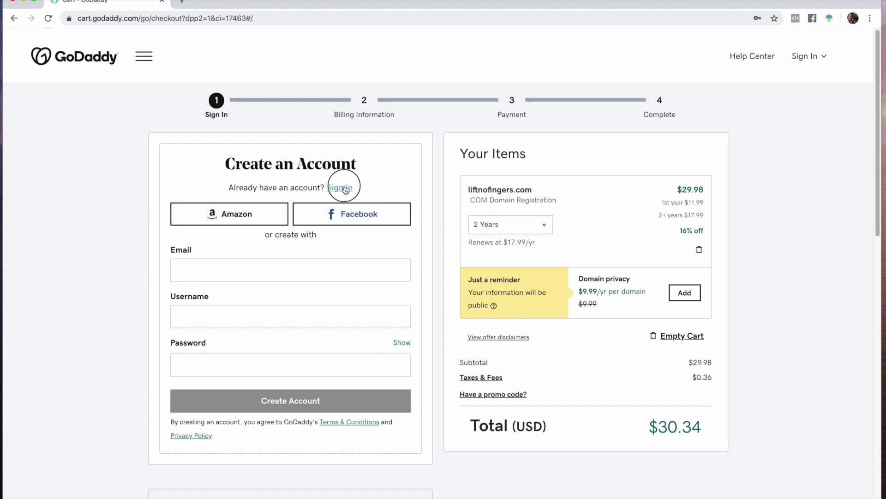
# Sign in with the saved account, set a 1-year term, and complete the $8.47 order
pyautogui.click(345, 188)
pyautogui.click(258, 325)
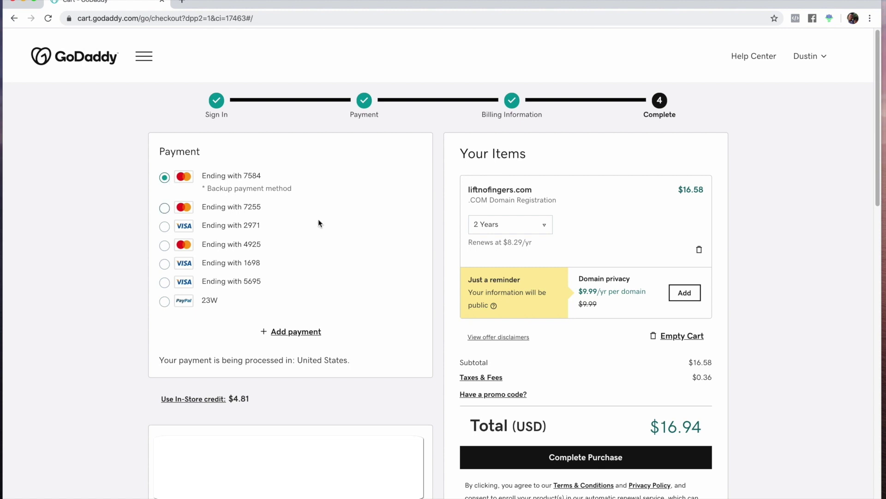
pyautogui.click(545, 226)
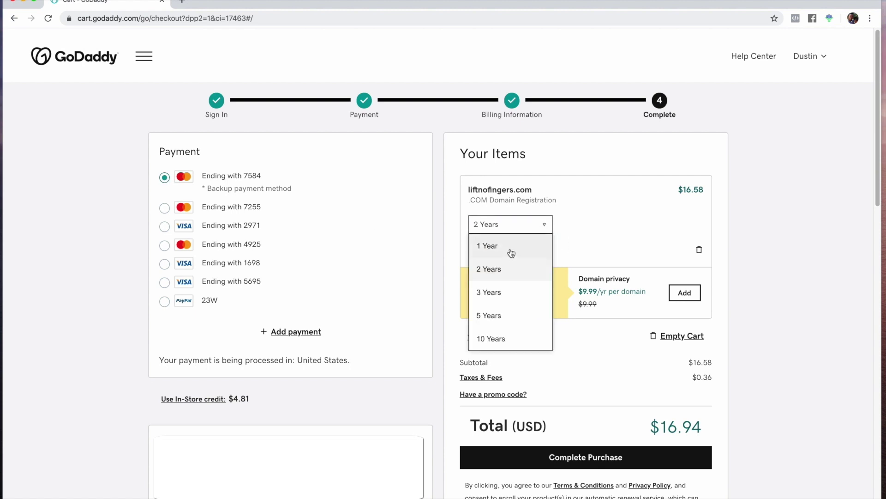
pyautogui.click(510, 252)
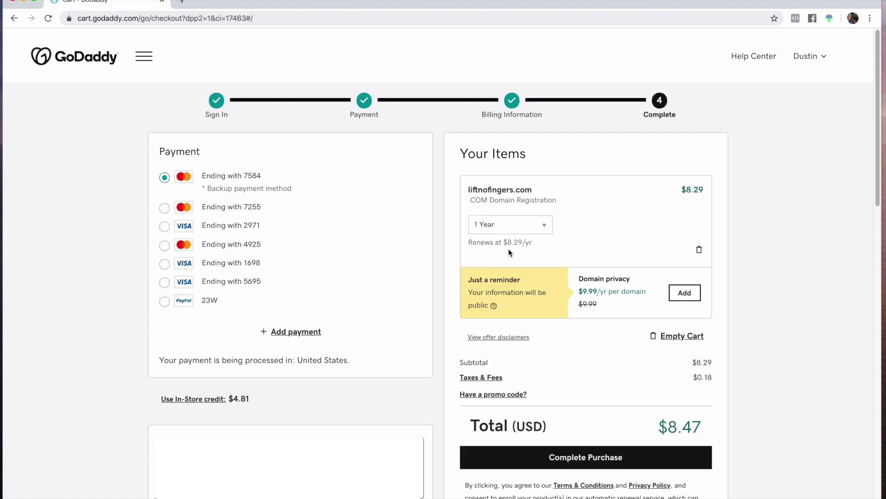
pyautogui.scroll(-2, 536, 243)
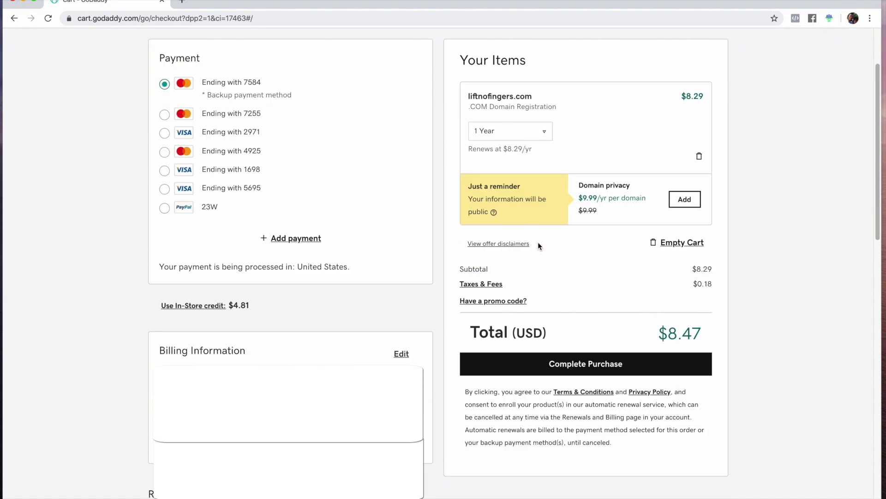
pyautogui.click(578, 367)
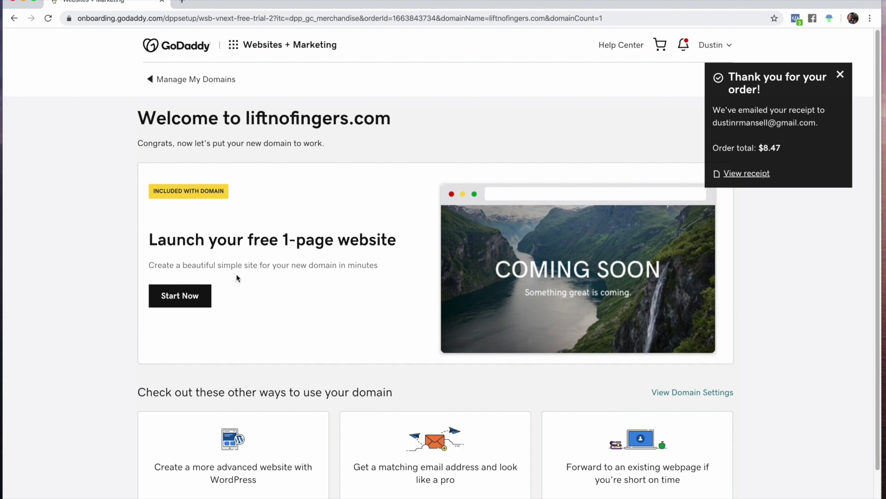
# Dismiss the order thank-you notice and go to My Products from the account menu
pyautogui.scroll(-2, 508, 236)
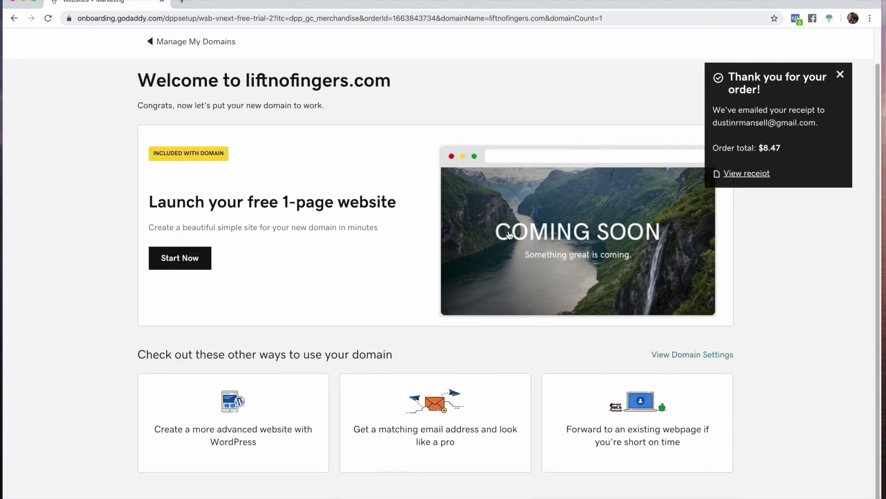
pyautogui.click(841, 74)
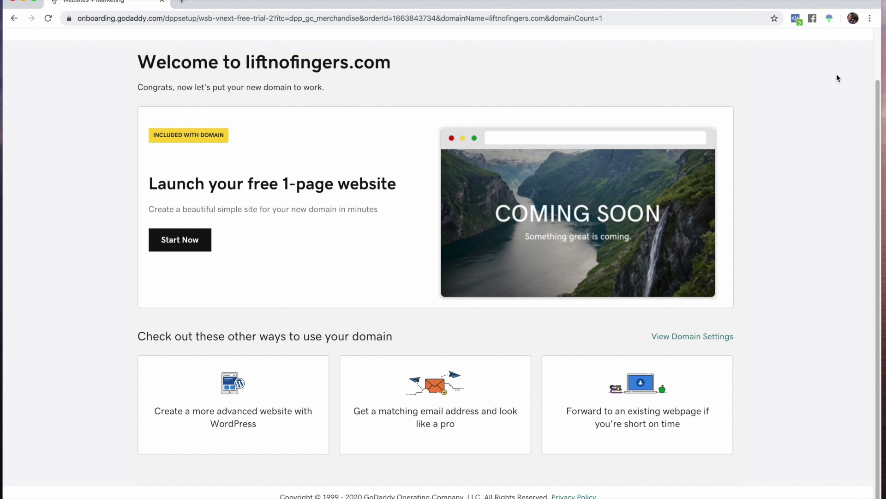
pyautogui.scroll(2, 572, 129)
pyautogui.click(725, 48)
pyautogui.click(625, 144)
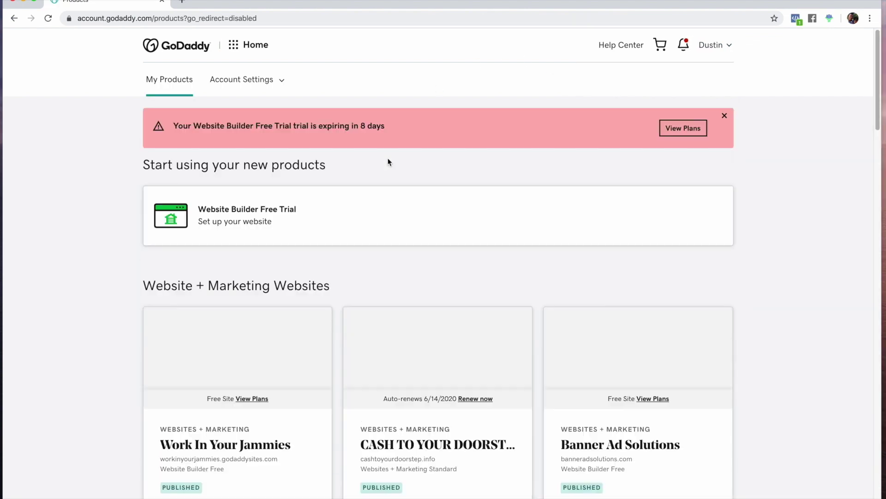
# Expand the full Domains list and open DNS management for liftnofingers.com
pyautogui.scroll(-4, 447, 186)
pyautogui.scroll(-20, 447, 187)
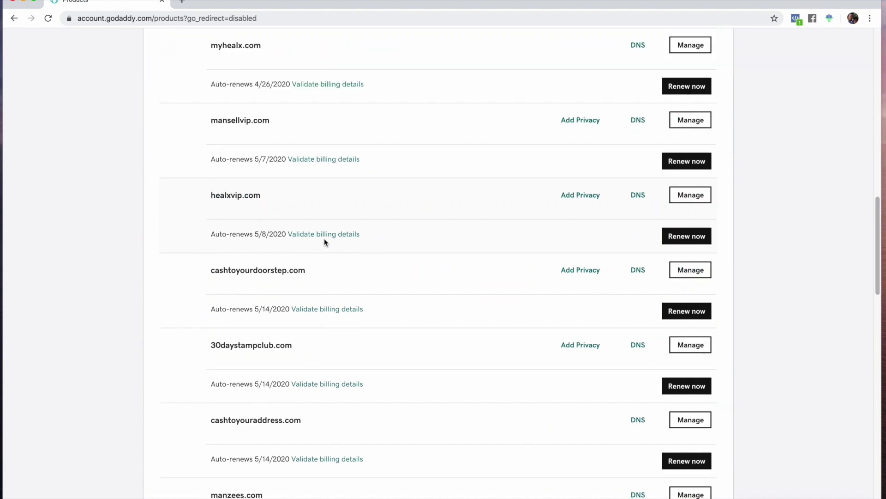
pyautogui.click(432, 289)
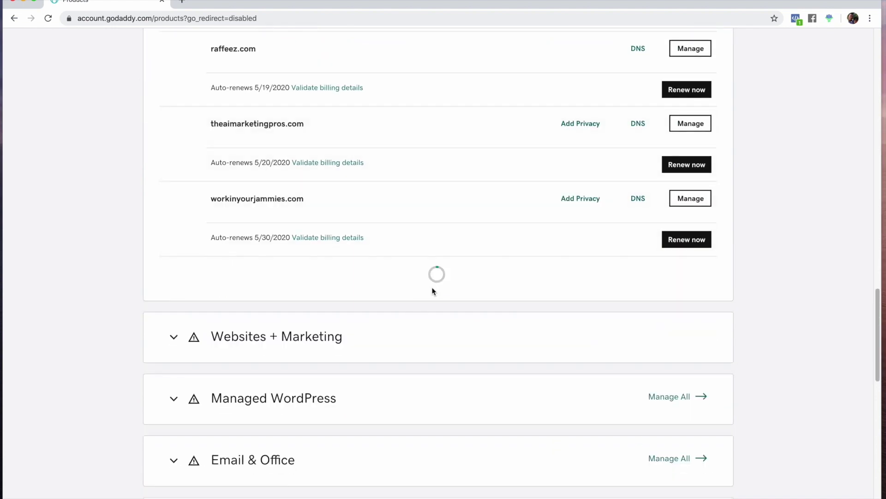
pyautogui.scroll(-9, 400, 229)
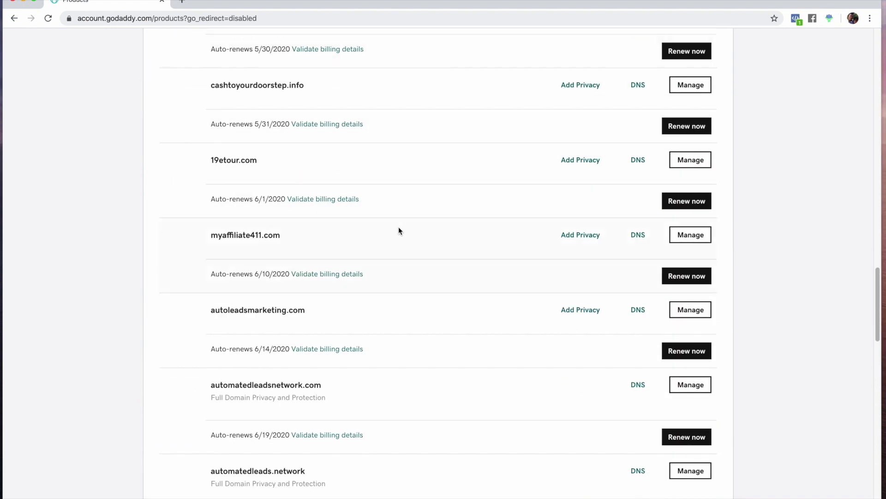
pyautogui.scroll(-3, 398, 230)
pyautogui.click(435, 348)
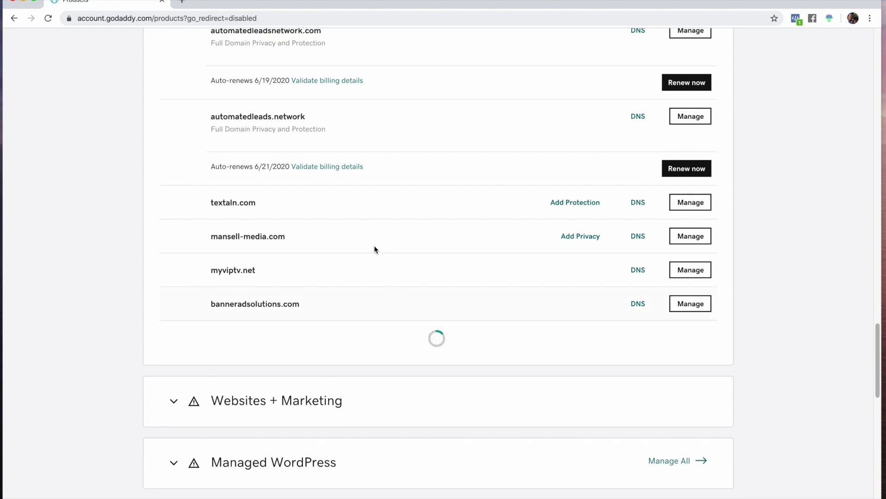
pyautogui.scroll(-7, 435, 337)
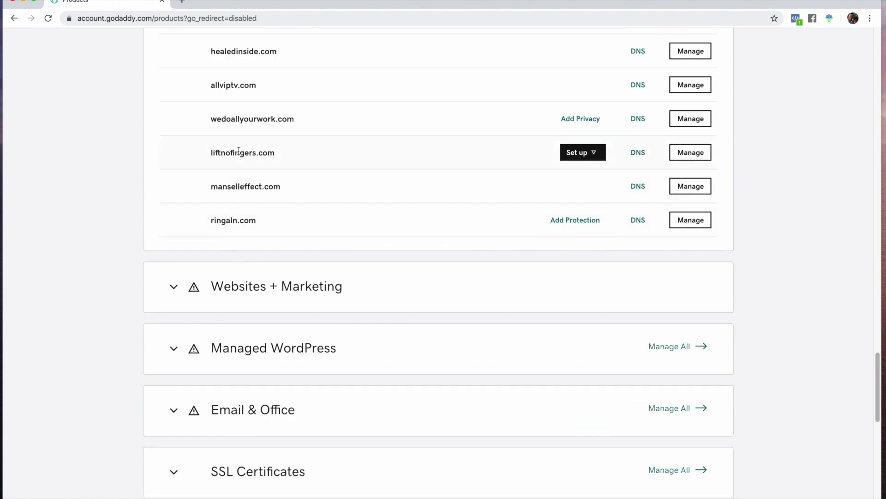
pyautogui.click(637, 155)
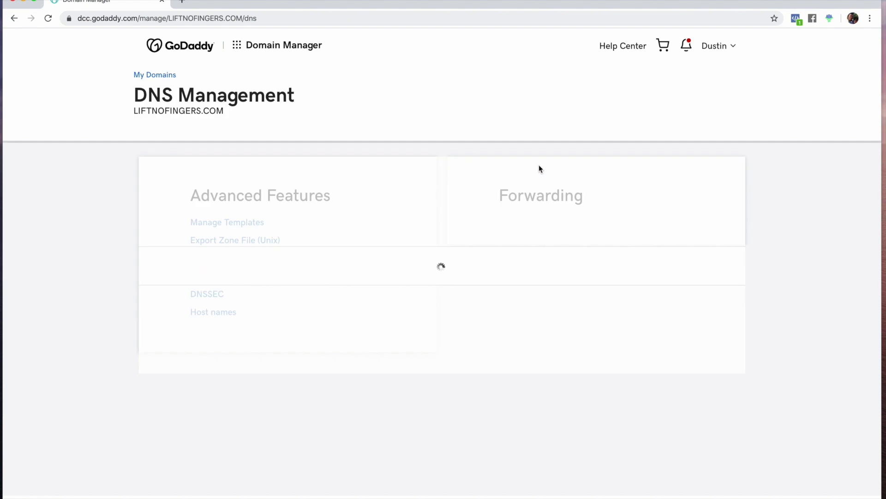
# Add domain forwarding and copy the Profits Passport 'Your Link To Promote' URL
pyautogui.scroll(-10, 498, 236)
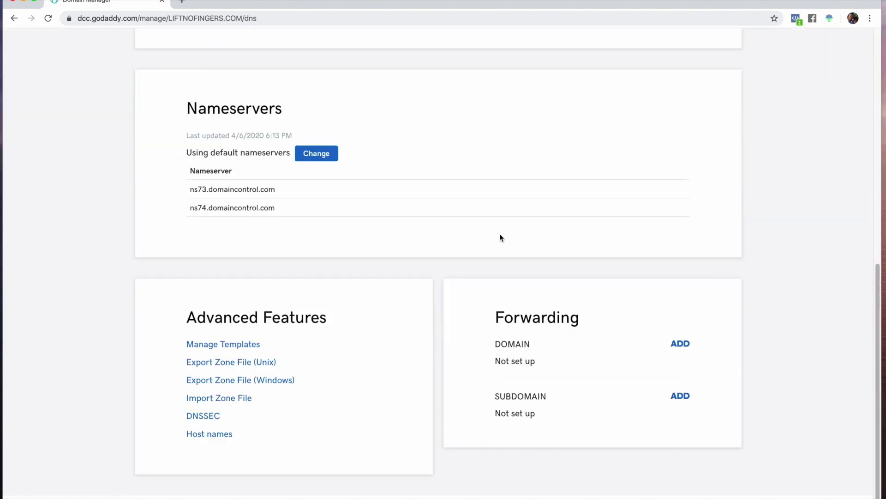
pyautogui.click(678, 345)
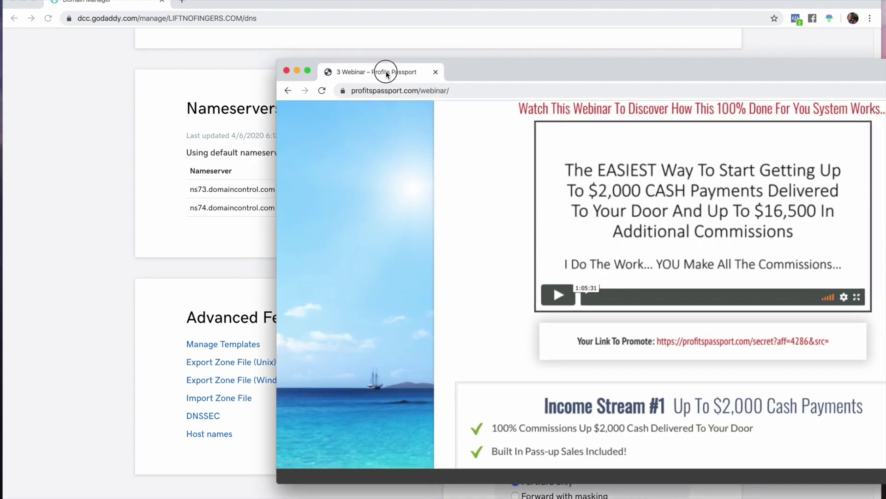
pyautogui.moveTo(386, 14); pyautogui.dragTo(149, 58)
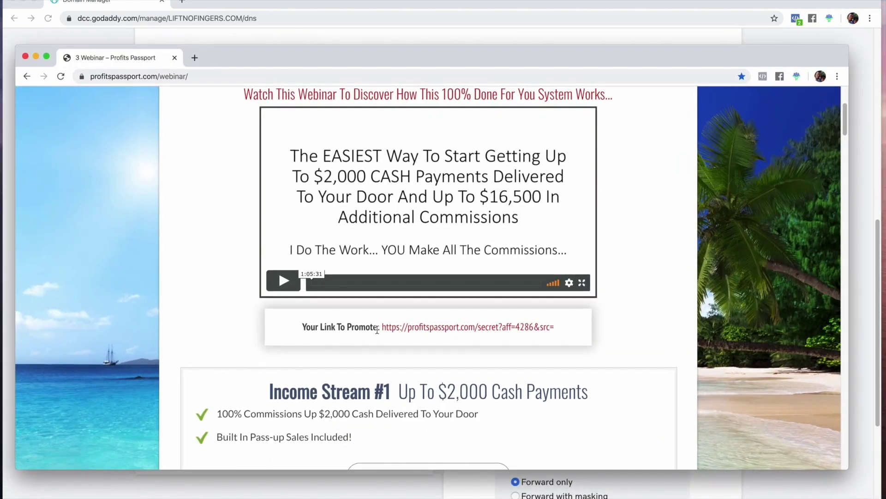
pyautogui.moveTo(555, 329); pyautogui.dragTo(383, 328)
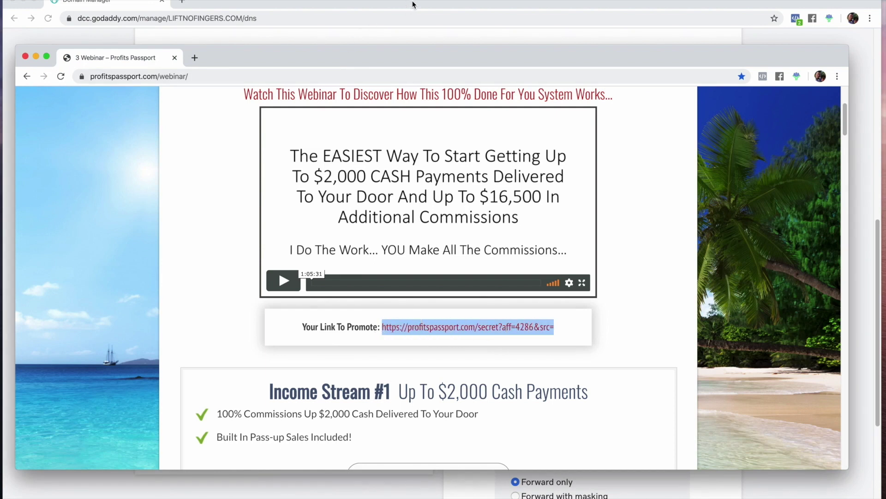
pyautogui.doubleClick(414, 6)
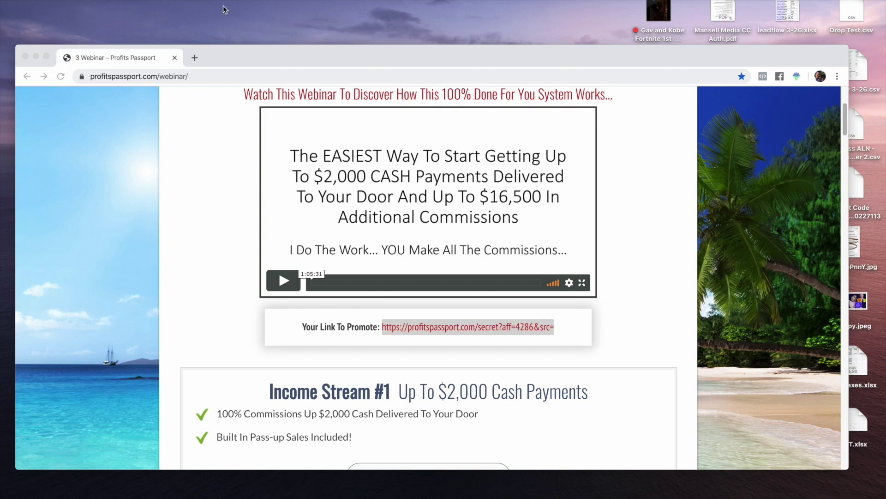
pyautogui.press('super+Tab')
pyautogui.click(601, 232)
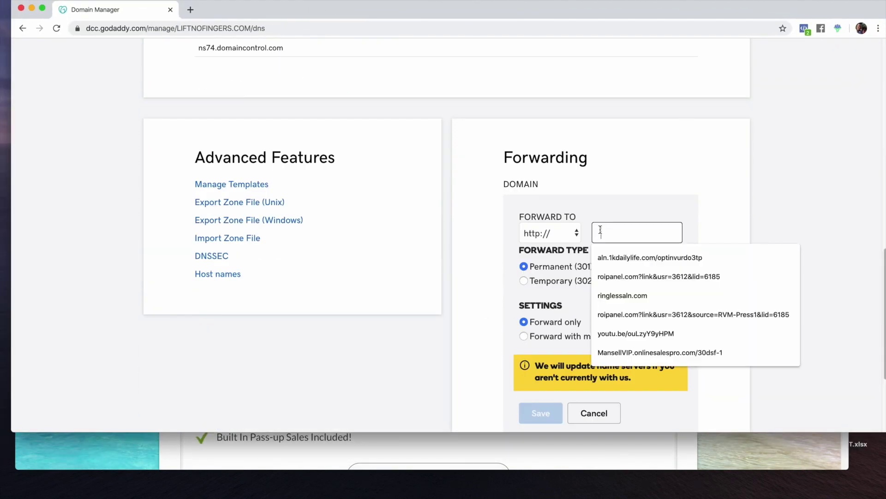
pyautogui.press('super+v')
pyautogui.press('Left')
pyautogui.press('Left')
pyautogui.press('Left')
pyautogui.press('Left')
pyautogui.press('Left')
pyautogui.press('Left')
pyautogui.press('Left')
pyautogui.press('Left')
pyautogui.press('Left')
pyautogui.press('Left')
pyautogui.press('Left')
pyautogui.press('Left')
pyautogui.press('Left')
pyautogui.press('Left')
pyautogui.press('Left')
pyautogui.press('Left')
pyautogui.press('Left')
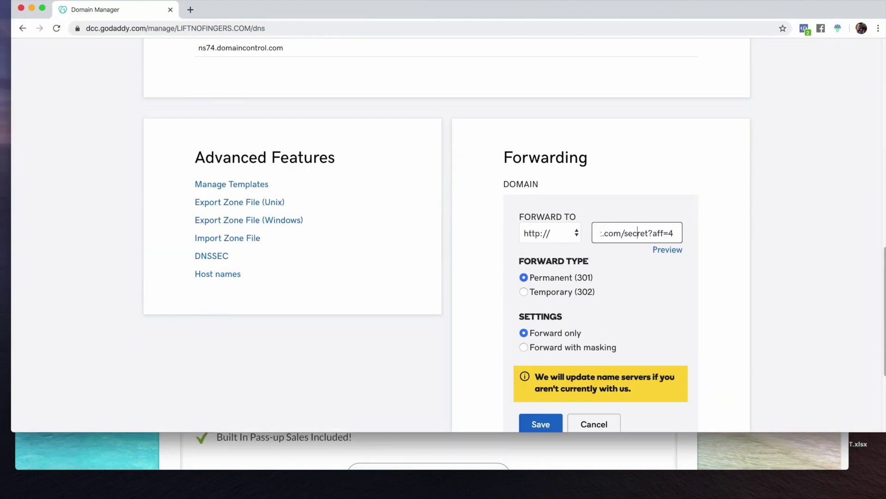
pyautogui.press('Left')
pyautogui.press('Left')
pyautogui.press('Left')
pyautogui.press('Left')
pyautogui.press('Left')
pyautogui.press('Left')
pyautogui.press('Left')
pyautogui.press('Left')
pyautogui.press('Left')
pyautogui.press('Left')
pyautogui.press('Left')
pyautogui.press('Left')
pyautogui.press('BackSpace')
pyautogui.press('BackSpace')
pyautogui.press('BackSpace')
pyautogui.press('BackSpace')
pyautogui.press('BackSpace')
pyautogui.press('BackSpace')
pyautogui.press('BackSpace')
pyautogui.press('BackSpace')
# Append 'liftnofingers' after src= and dock the webinar page as a tab beside Domain Manager
pyautogui.click(671, 234)
pyautogui.press('Right')
pyautogui.press('Right')
pyautogui.press('Right')
pyautogui.press('Right')
pyautogui.press('Right')
pyautogui.press('Right')
pyautogui.press('Right')
pyautogui.press('Right')
pyautogui.press('Right')
pyautogui.press('Right')
pyautogui.press('Right')
pyautogui.press('Right')
pyautogui.press('Right')
pyautogui.press('Right')
pyautogui.press('Right')
pyautogui.press('Right')
pyautogui.press('Right')
pyautogui.press('Right')
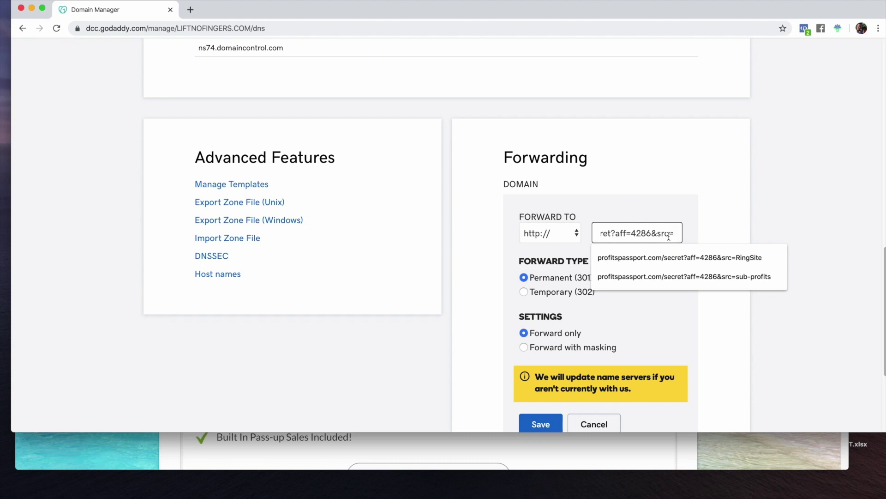
pyautogui.write('lift')
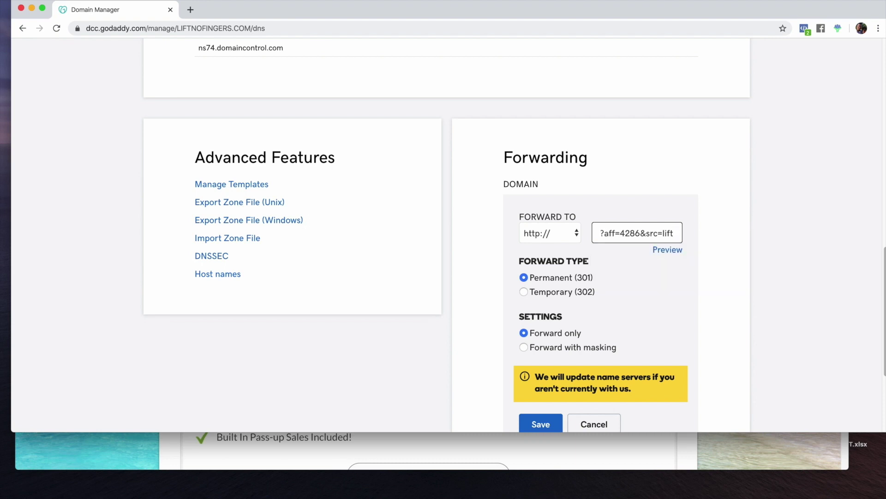
pyautogui.write('nofing')
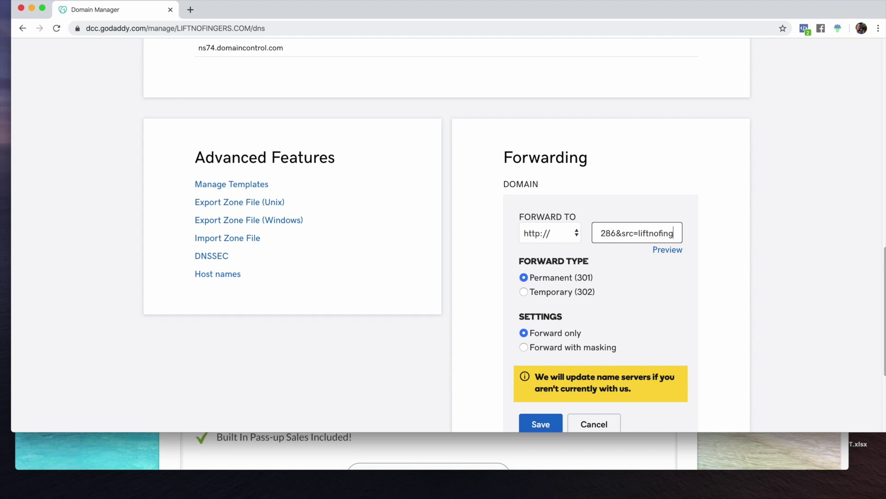
pyautogui.write('ers')
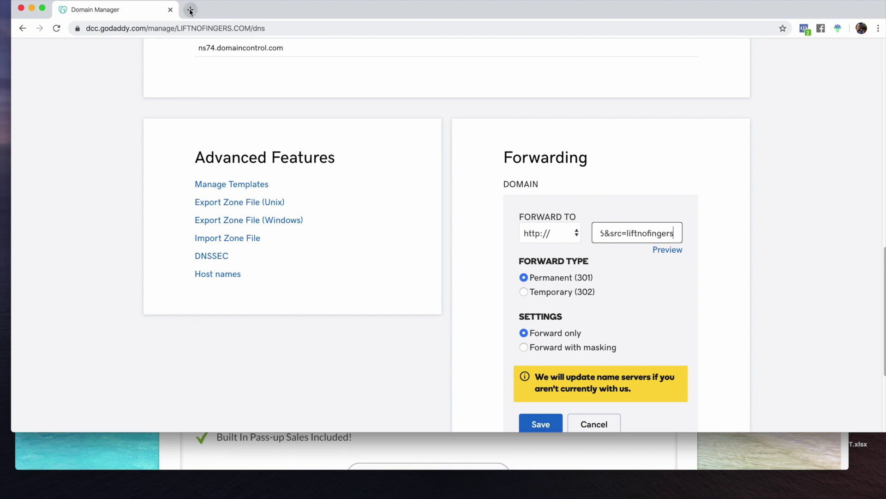
pyautogui.moveTo(123, 36); pyautogui.dragTo(231, 7)
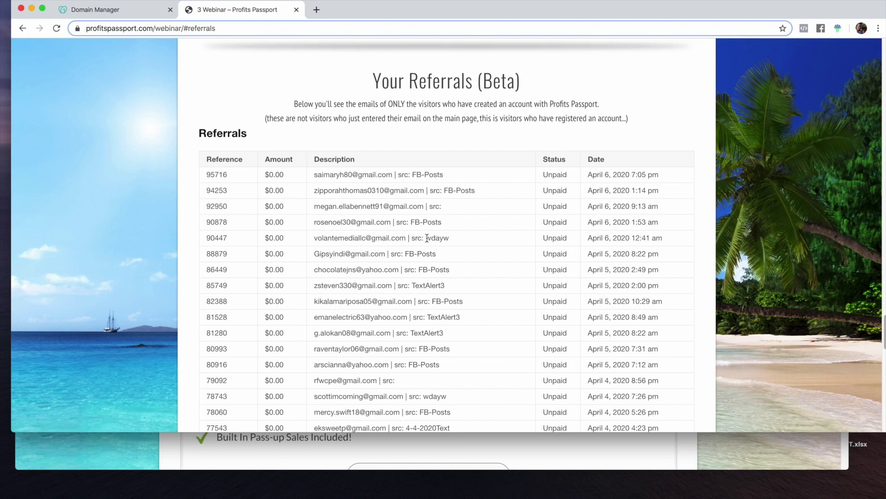
pyautogui.scroll(-1, 422, 288)
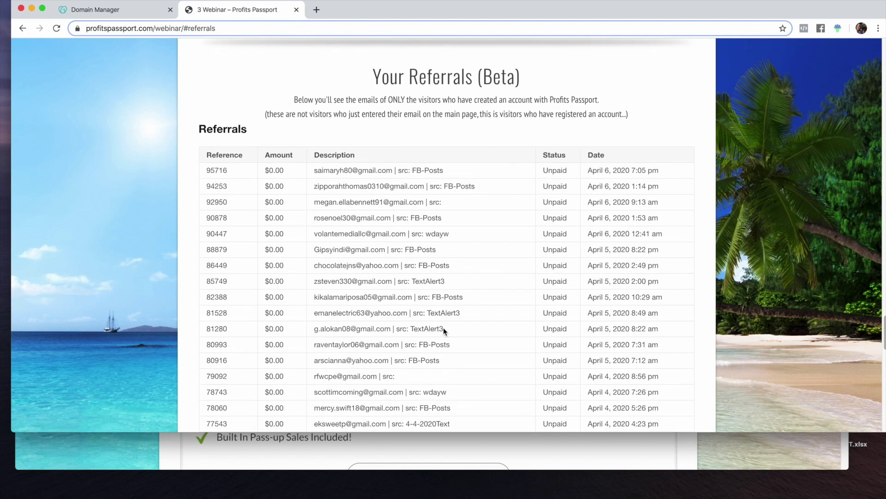
pyautogui.scroll(-1, 443, 328)
pyautogui.scroll(-1, 443, 324)
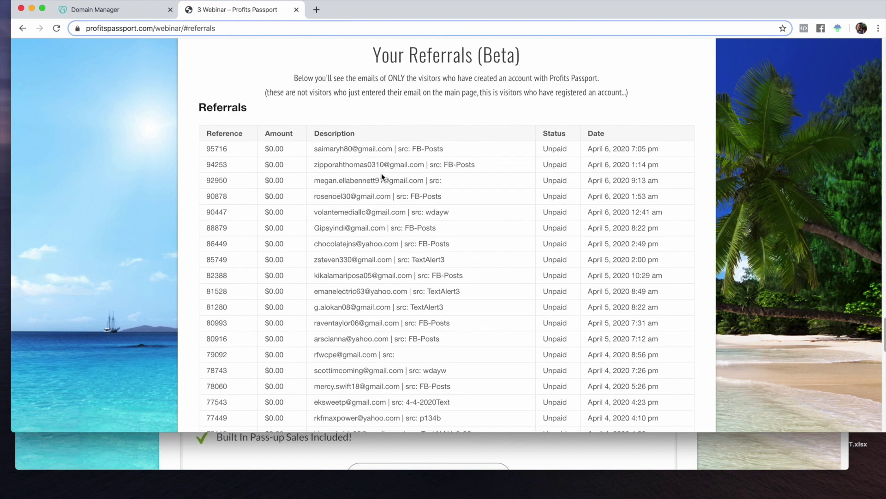
pyautogui.scroll(-1, 381, 236)
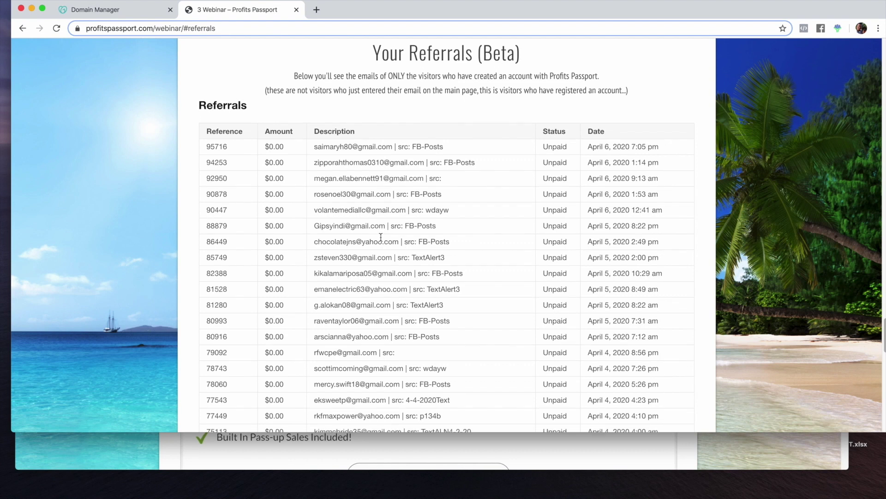
# Save the forwarding as Permanent (301) to the Profits Passport link from the Domain Manager tab
pyautogui.click(88, 10)
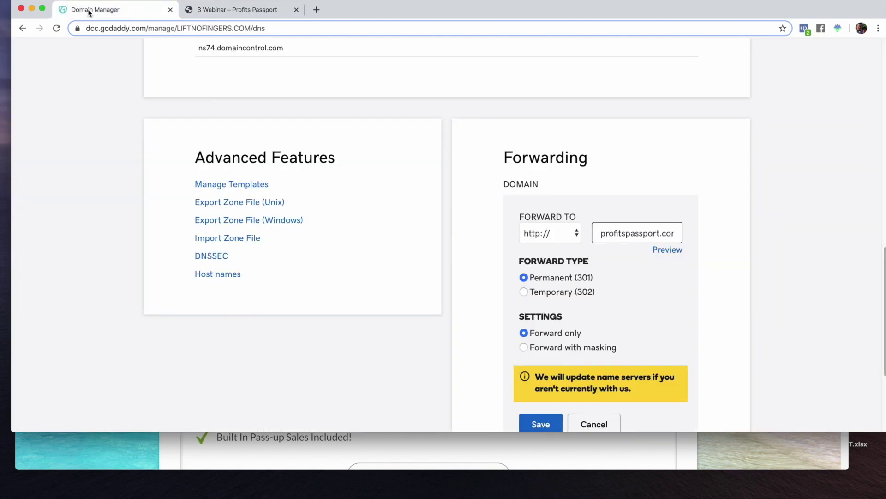
pyautogui.click(636, 235)
pyautogui.scroll(-3, 610, 291)
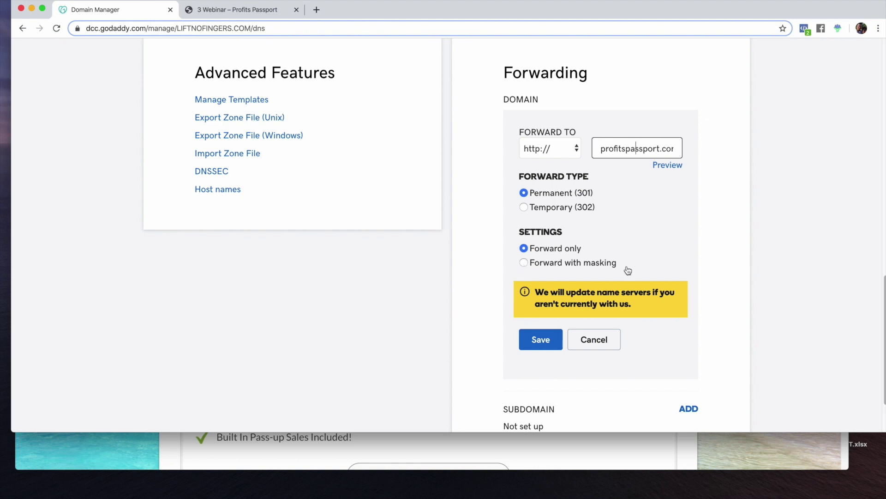
pyautogui.click(538, 345)
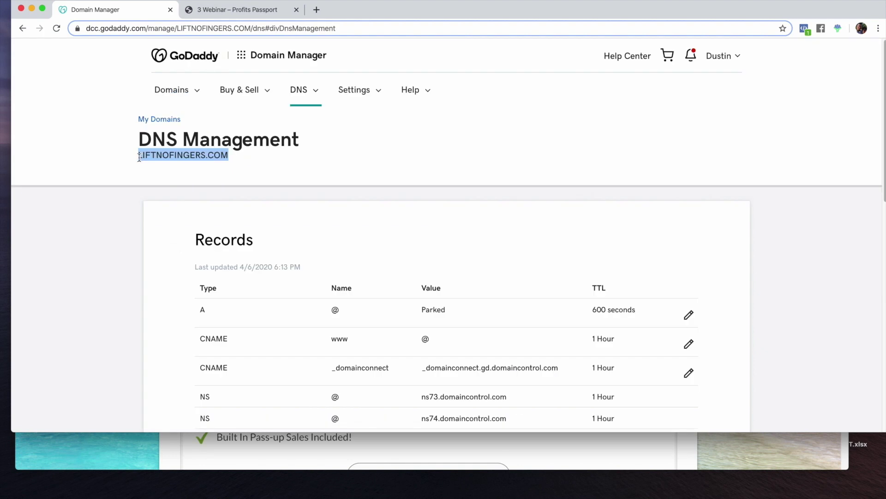
# Load LIFTNOFINGERS.COM in a new tab and check it reaches the opt-in page tagged source=liftnofingers
pyautogui.press('super+t')
pyautogui.write('LIFTNOFINGERS.COM')
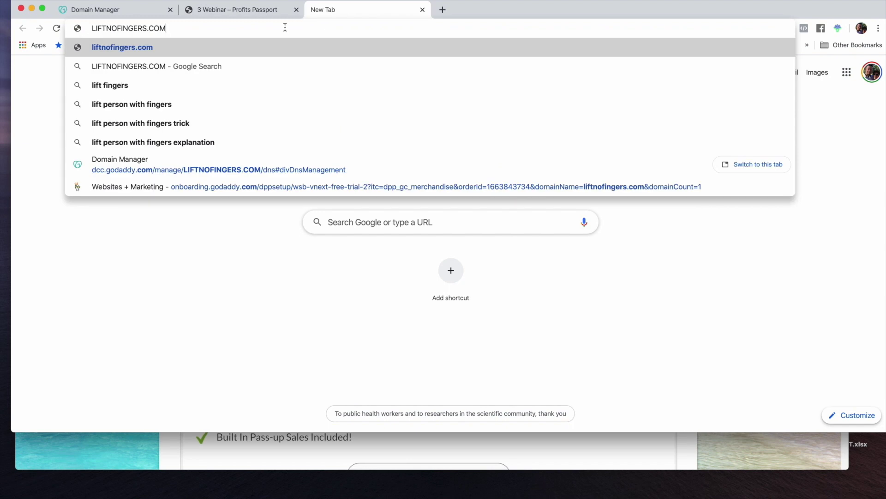
pyautogui.press('Return')
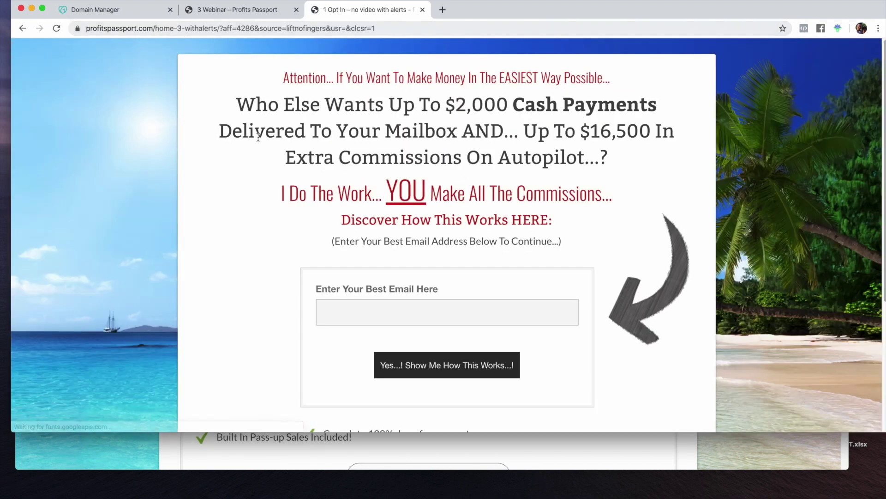
pyautogui.scroll(-5, 437, 157)
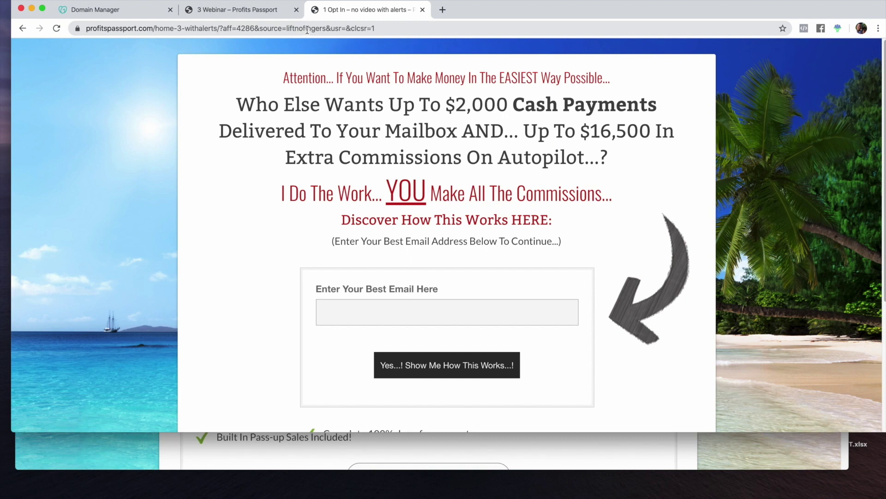
pyautogui.scroll(-1, 298, 152)
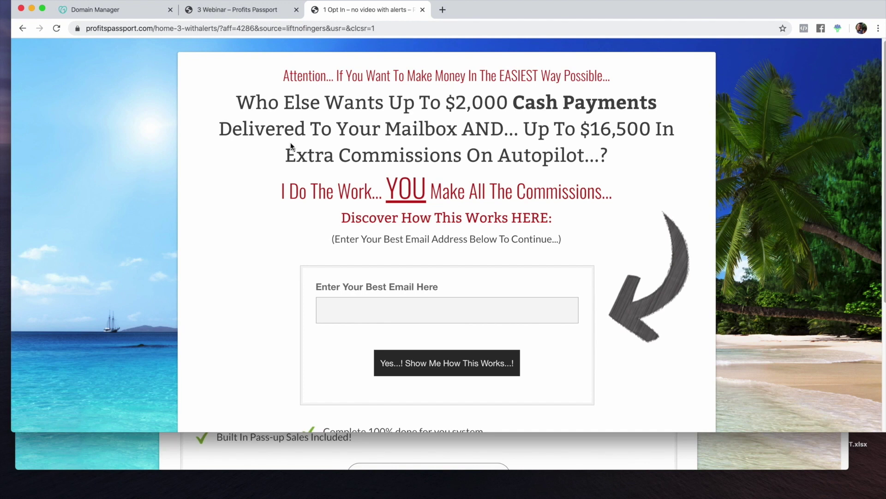
pyautogui.scroll(-5, 290, 146)
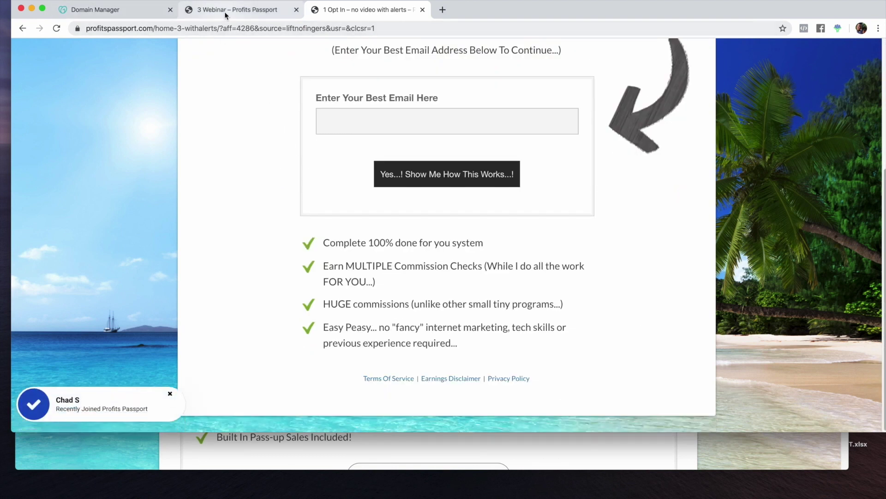
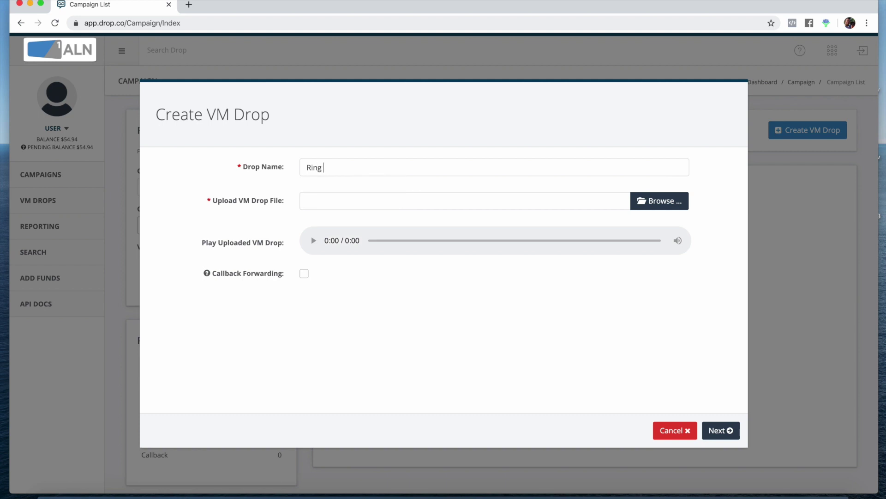
# Complete the drop name 'Ring Demo 4-7-2020' and upload RVM Audio's RVM Demo 4-7-2020.mp3 as voicemail
pyautogui.write('4-7-2020')
pyautogui.click(668, 202)
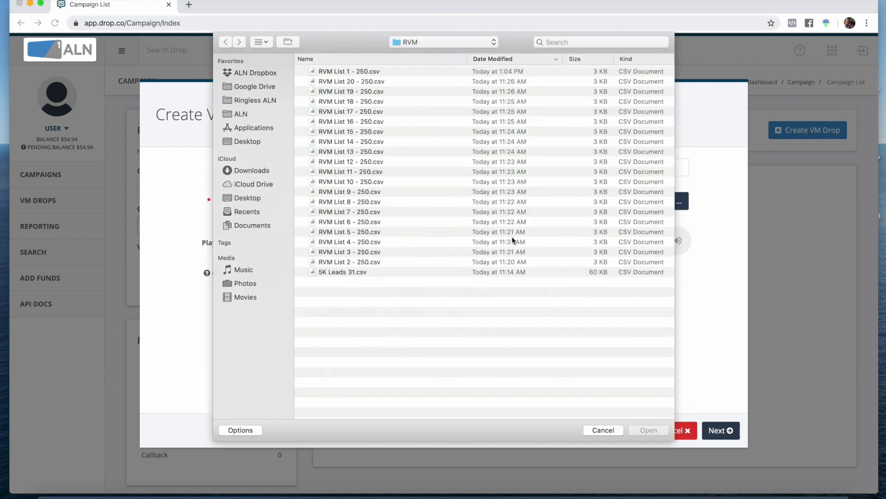
pyautogui.click(243, 102)
pyautogui.doubleClick(325, 71)
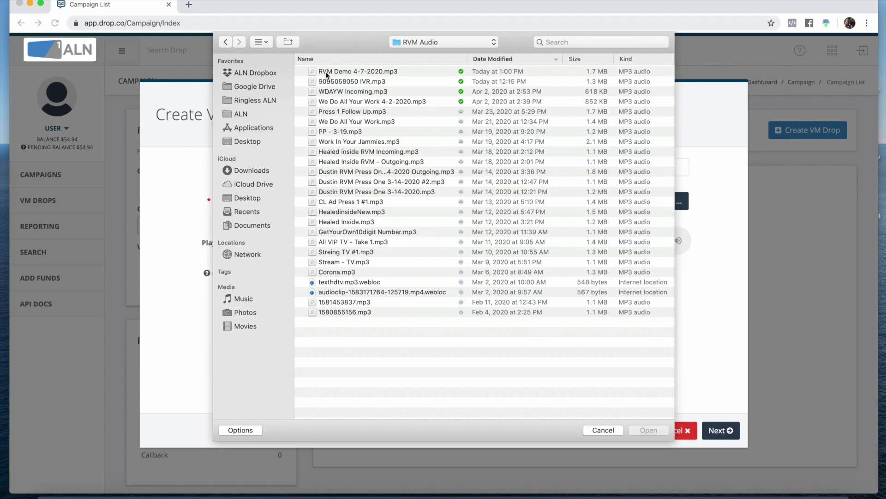
pyautogui.click(325, 71)
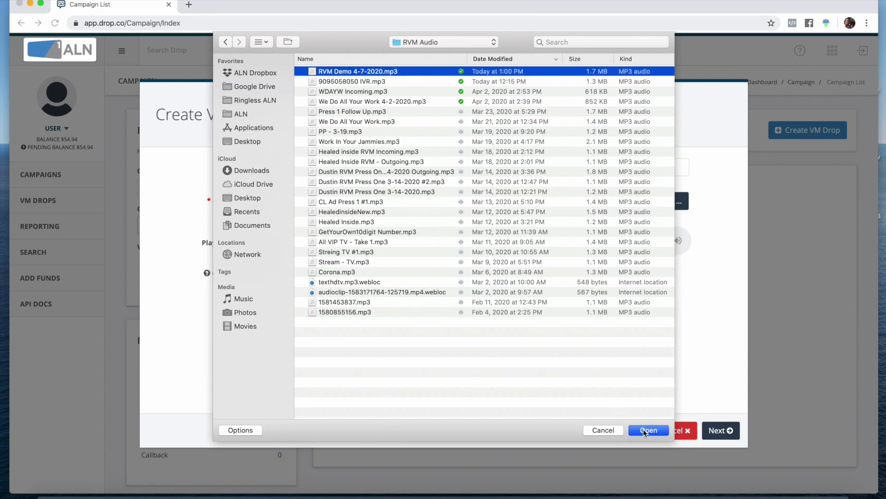
pyautogui.click(646, 431)
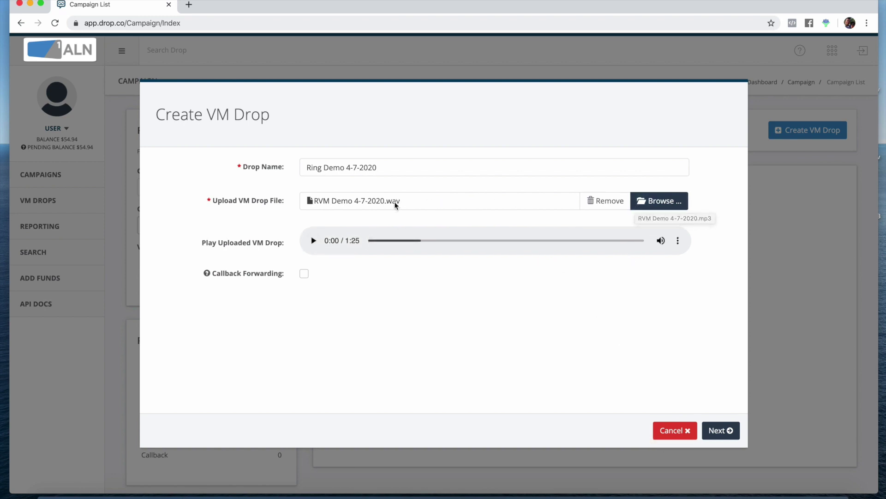
# Enable Callback Forwarding and select the IVR Recording with Call Transfer and DNC option
pyautogui.click(304, 275)
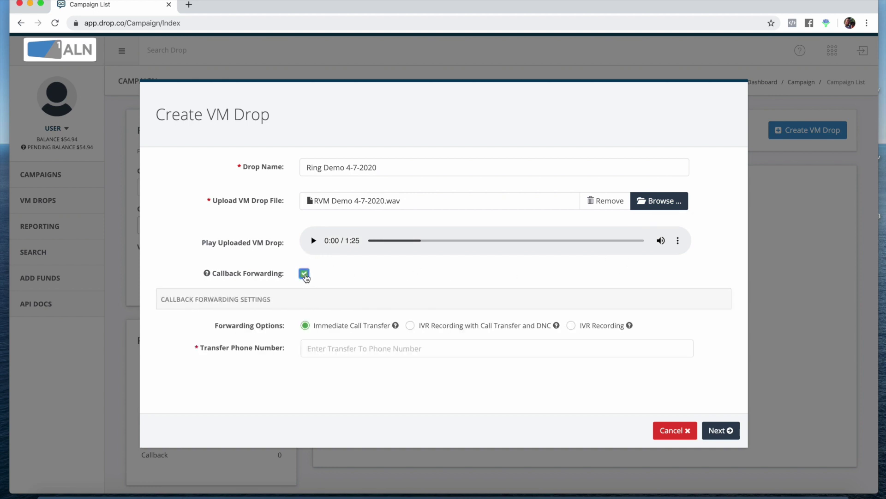
pyautogui.click(304, 274)
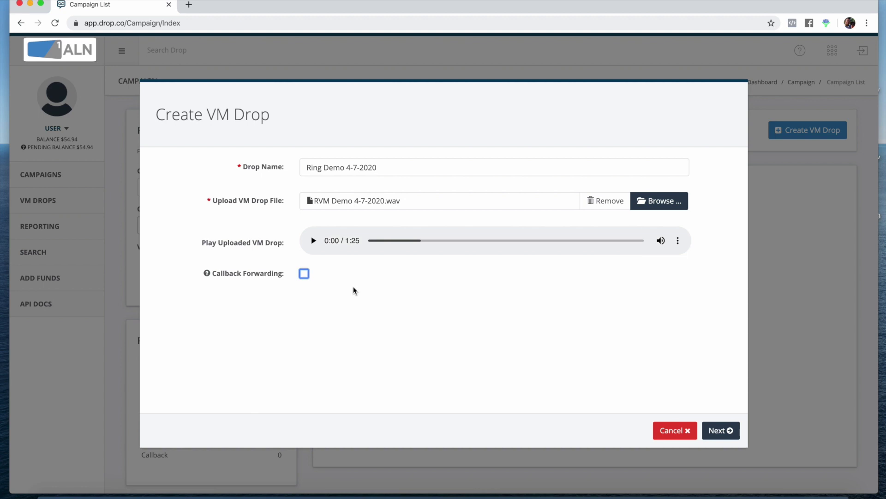
pyautogui.click(305, 274)
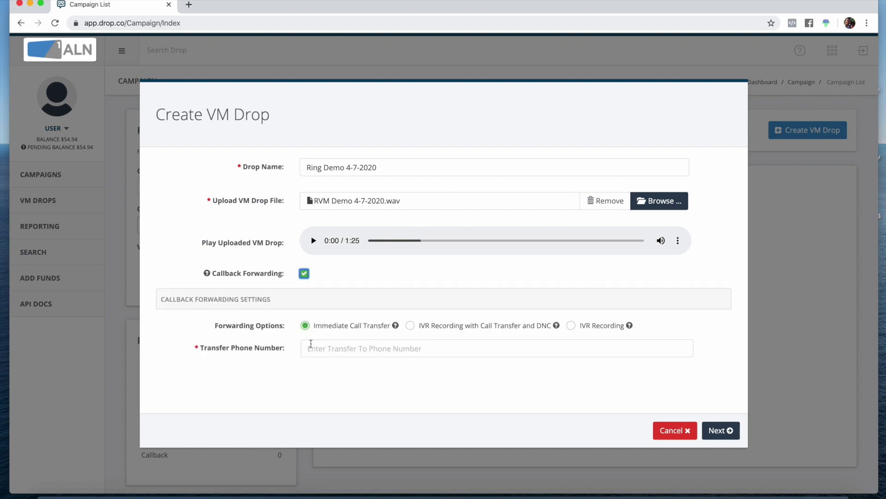
pyautogui.click(314, 348)
pyautogui.click(411, 326)
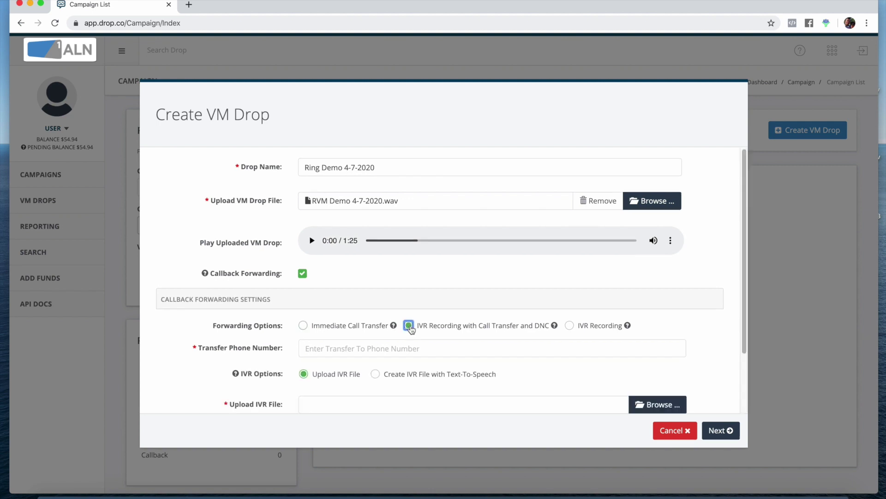
pyautogui.scroll(-1, 451, 326)
pyautogui.scroll(-3, 452, 326)
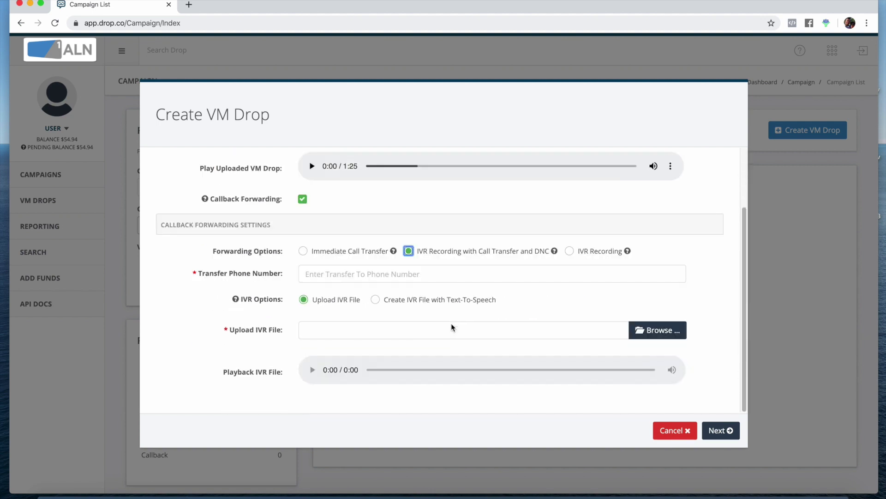
pyautogui.scroll(4, 452, 327)
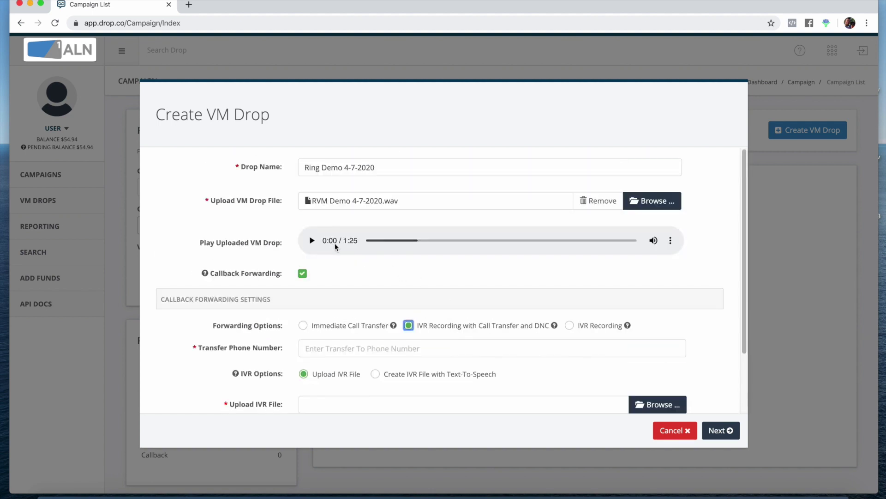
pyautogui.scroll(-3, 334, 243)
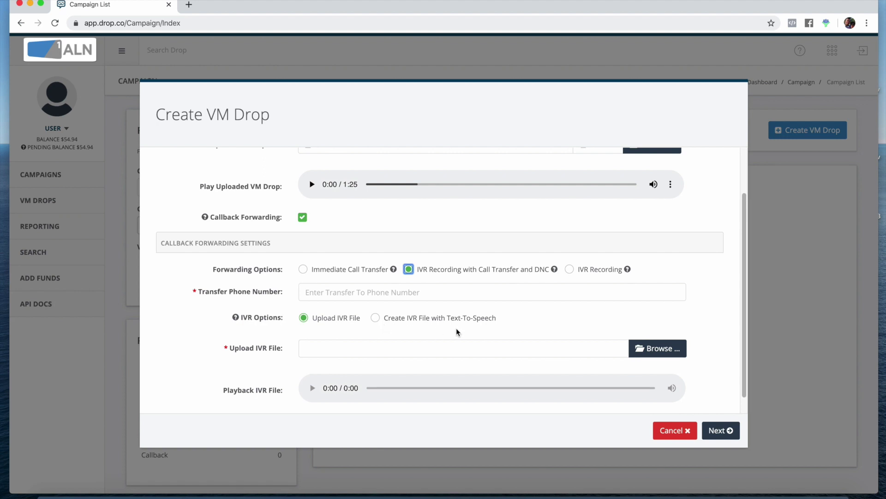
# Enter the transfer phone number, upload RVM Demo 4-7-2020.mp3 as the IVR file, and continue
pyautogui.click(317, 292)
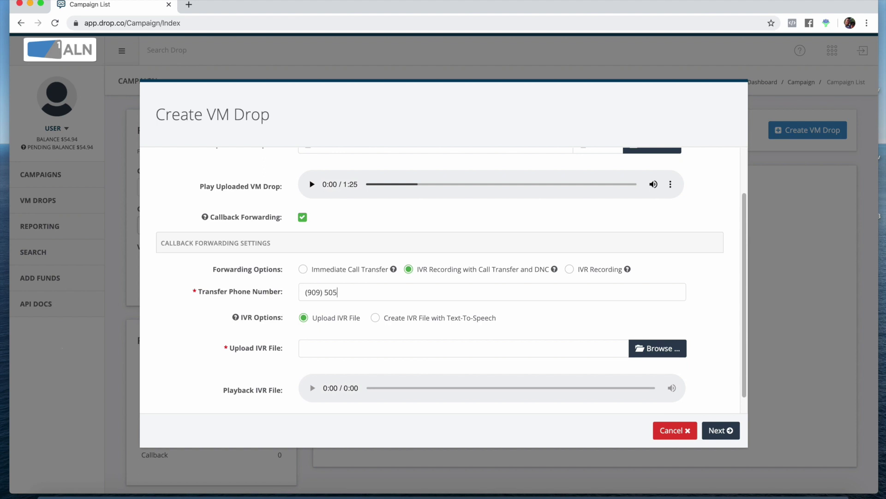
pyautogui.click(654, 354)
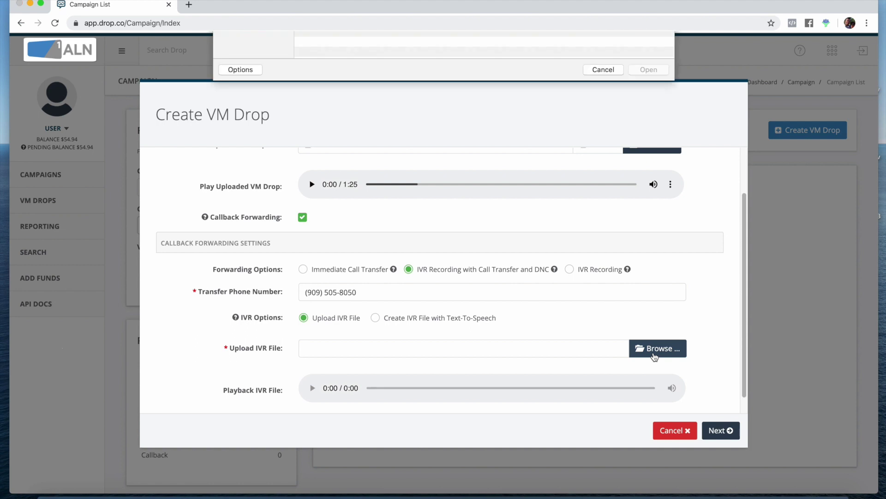
pyautogui.click(350, 72)
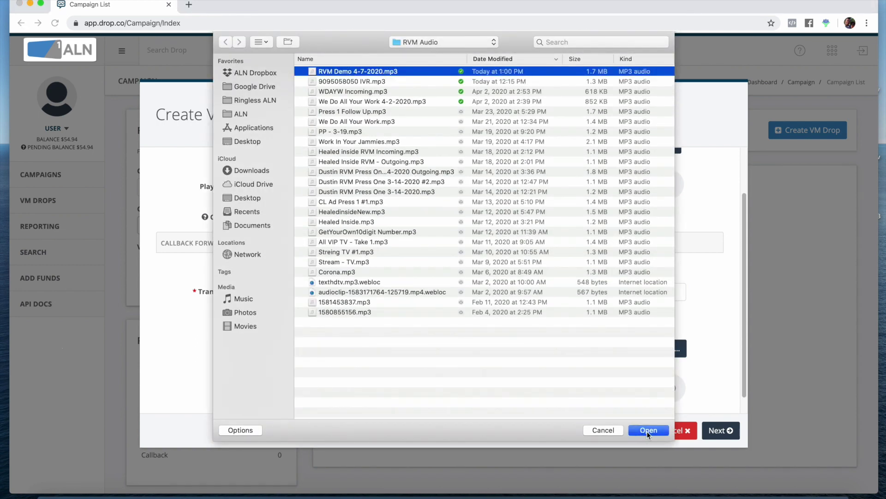
pyautogui.click(647, 430)
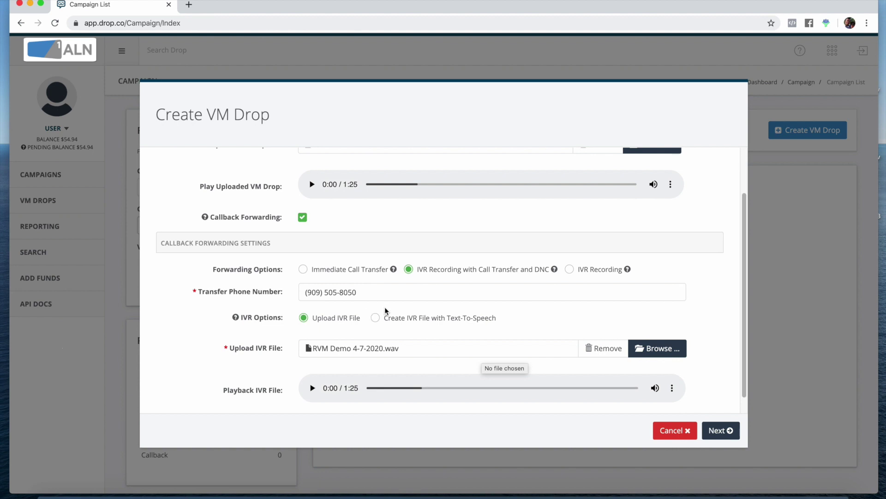
pyautogui.scroll(-1, 385, 310)
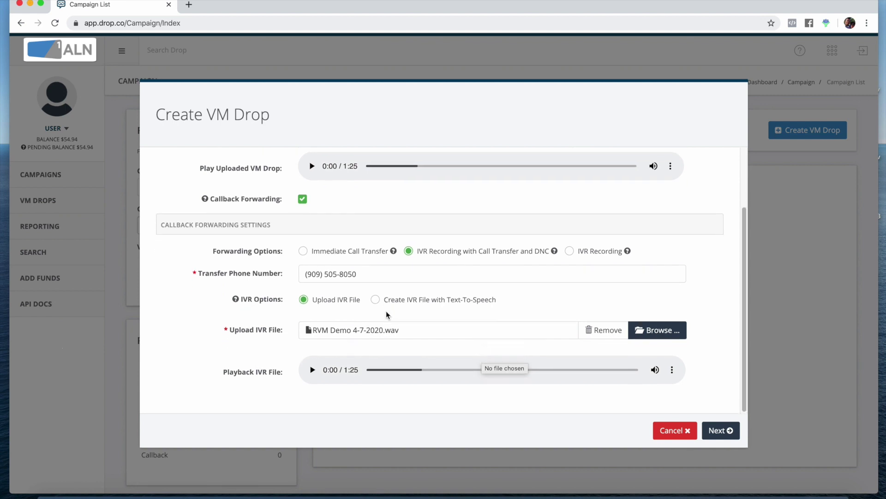
pyautogui.click(719, 431)
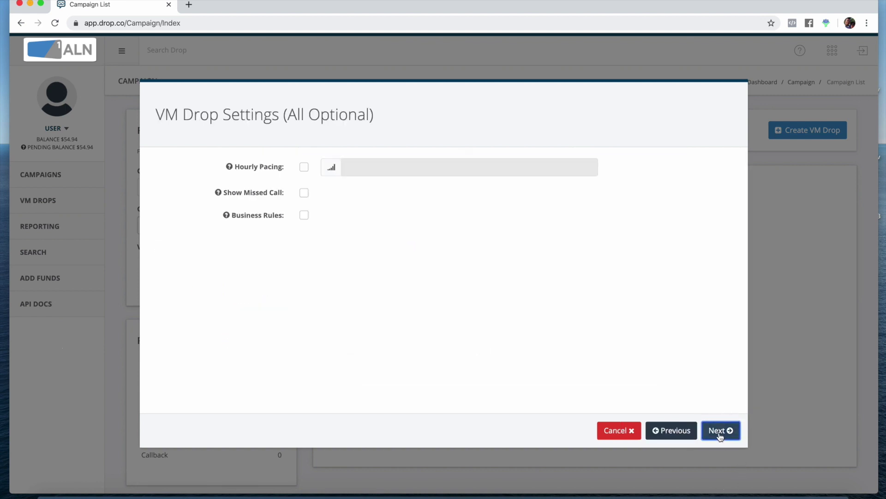
# Enable Hourly Pacing with a limit of 250
pyautogui.click(305, 167)
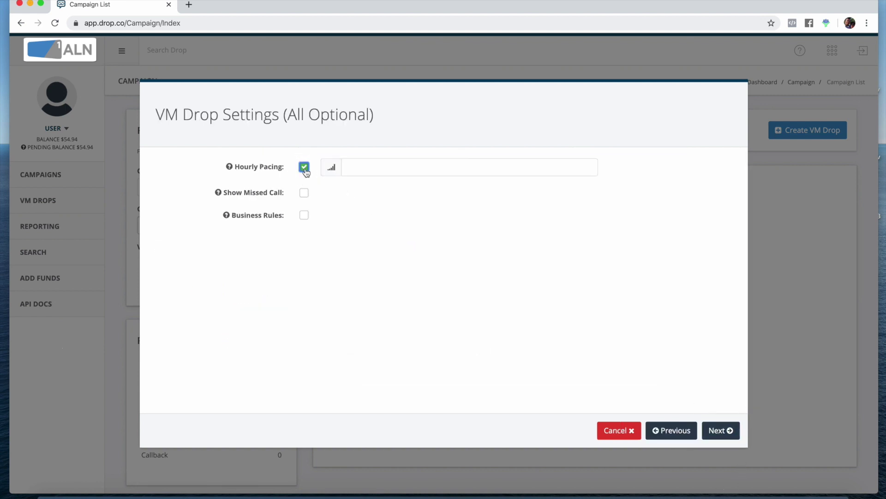
pyautogui.click(360, 170)
pyautogui.write('250')
# Turn on Show Missed Call, accept its terms, leave Business Rules off, and create the drop
pyautogui.click(304, 196)
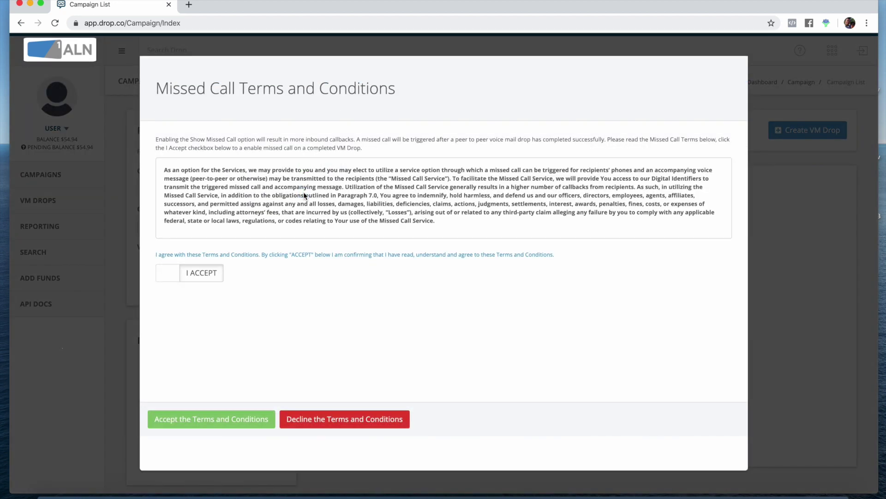
pyautogui.click(167, 275)
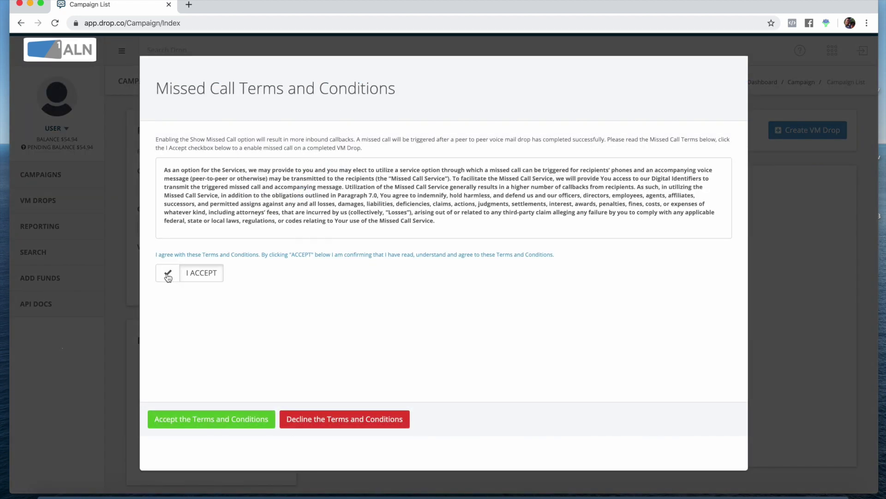
pyautogui.click(193, 421)
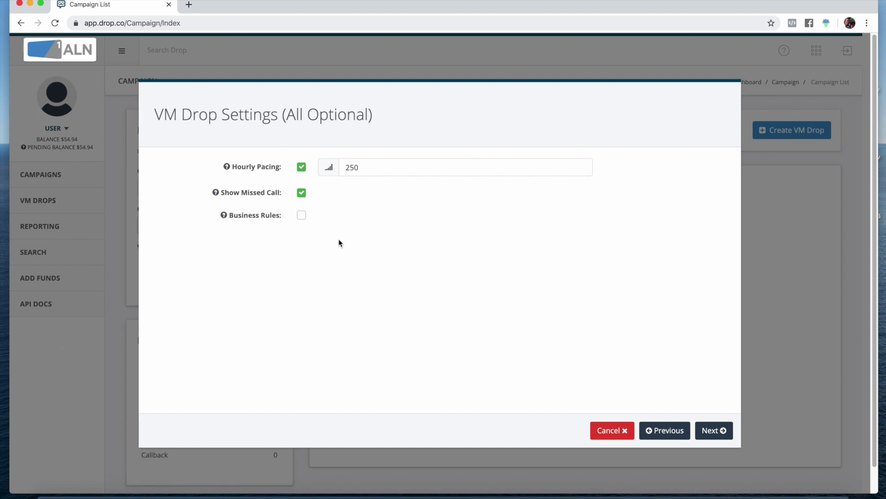
pyautogui.click(301, 215)
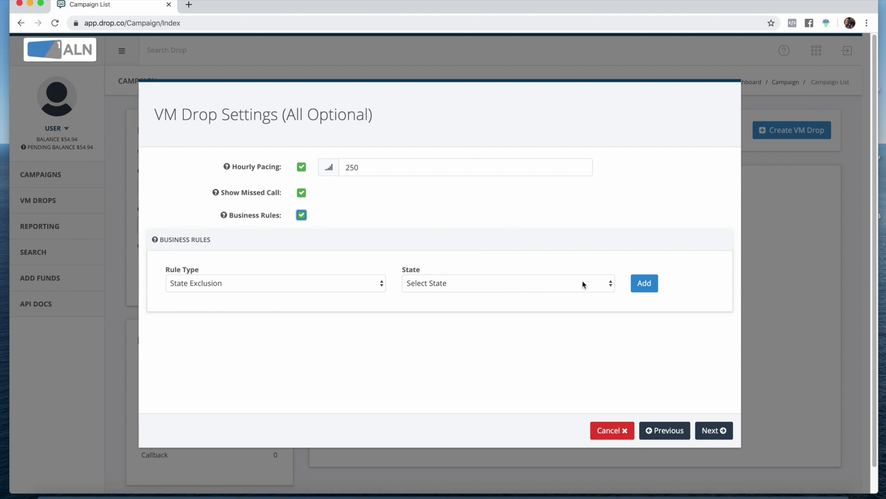
pyautogui.click(301, 215)
pyautogui.click(706, 431)
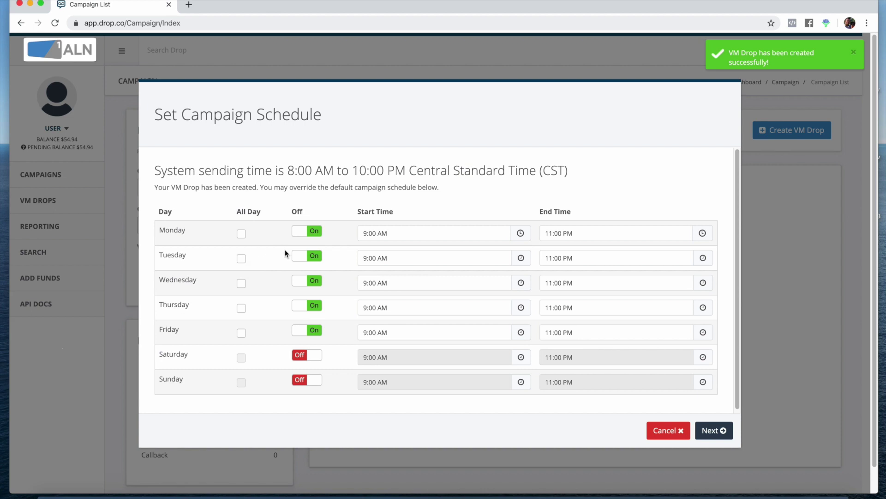
# Switch Monday, Wednesday and Friday off, keep Tuesday and Thursday 9:00 AM–11:00 PM, and save
pyautogui.click(298, 232)
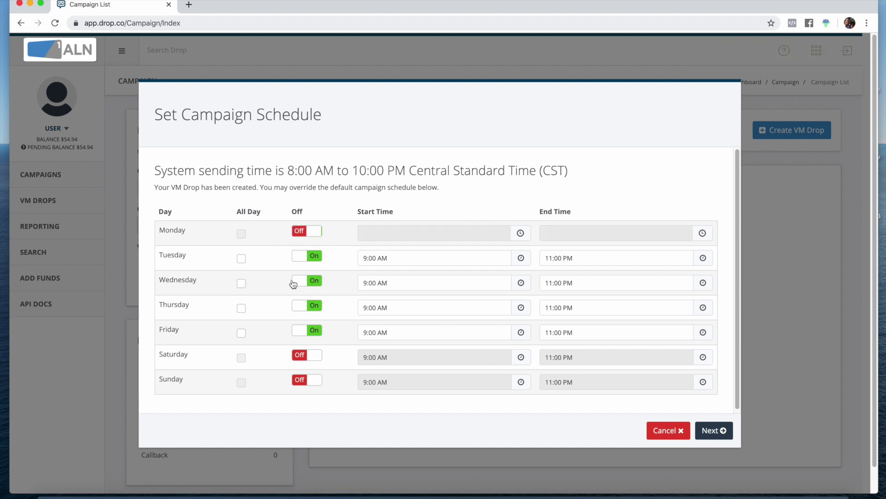
pyautogui.click(297, 331)
pyautogui.click(301, 257)
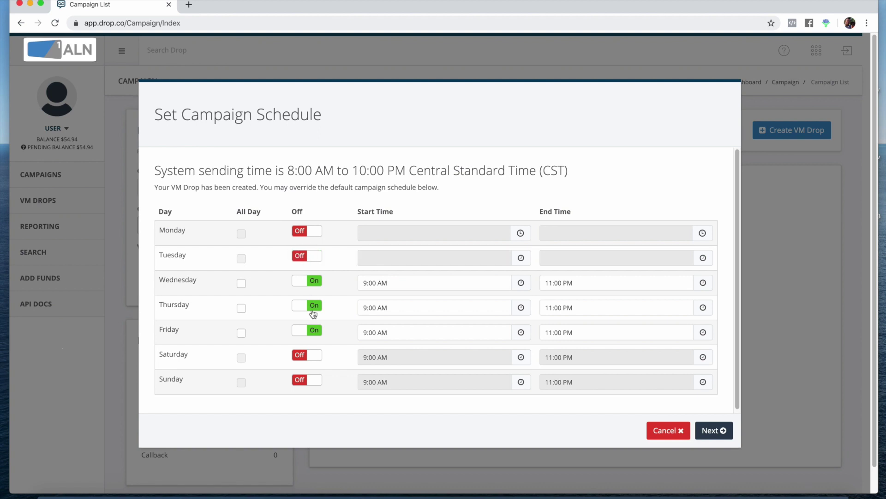
pyautogui.click(307, 259)
pyautogui.click(302, 286)
pyautogui.click(643, 201)
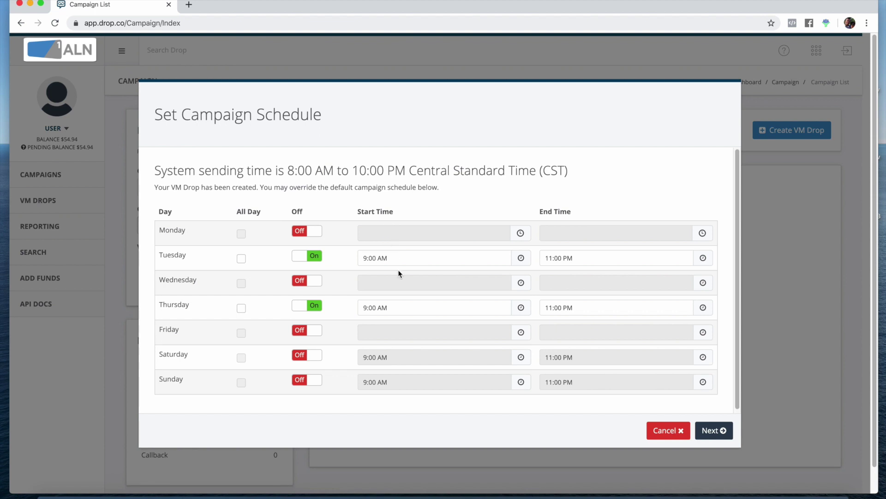
pyautogui.click(714, 433)
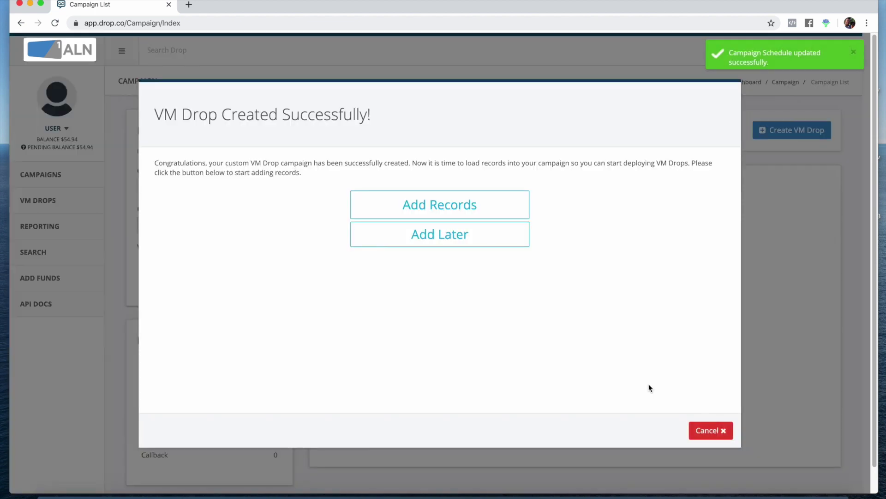
# Choose Add Records in the VM Drop Created Successfully dialog
pyautogui.click(431, 213)
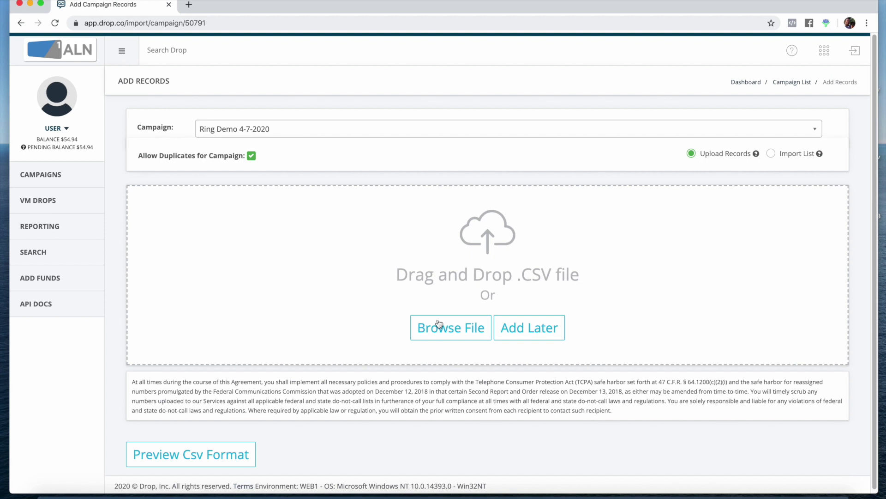
pyautogui.click(194, 457)
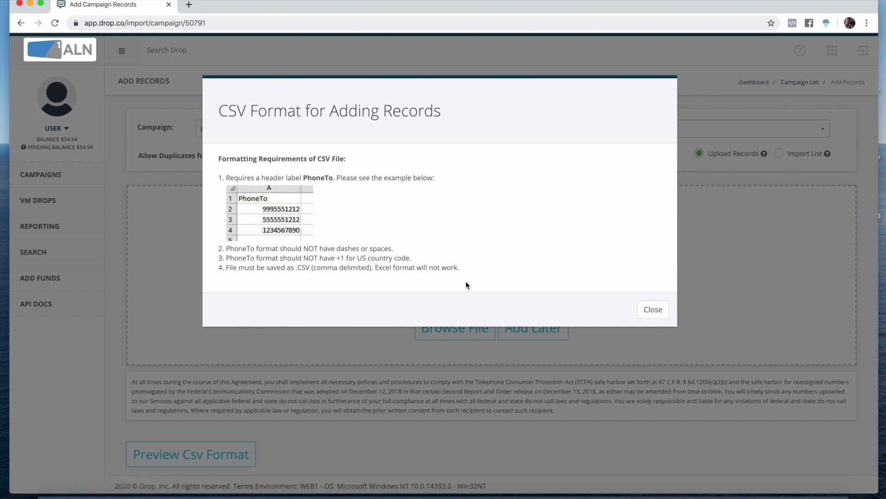
pyautogui.click(655, 311)
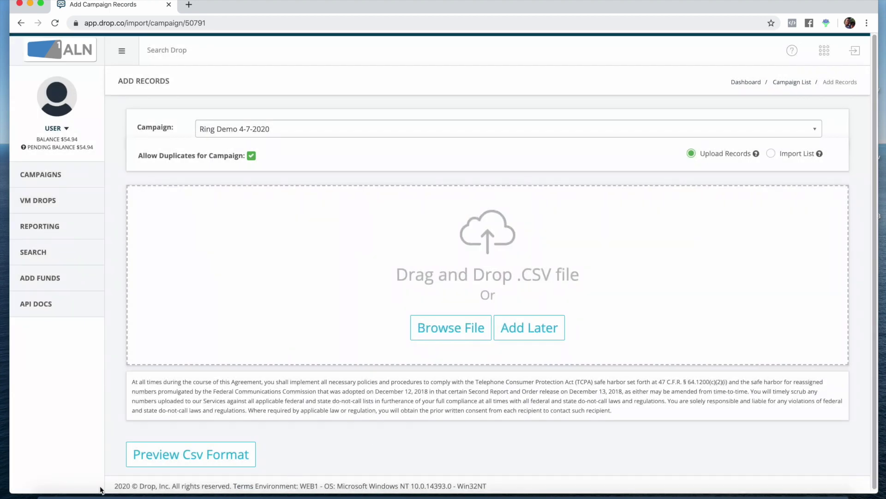
# Use Finder's Open With to load RVM List 1 - 250.csv into Microsoft Excel
pyautogui.click(51, 493)
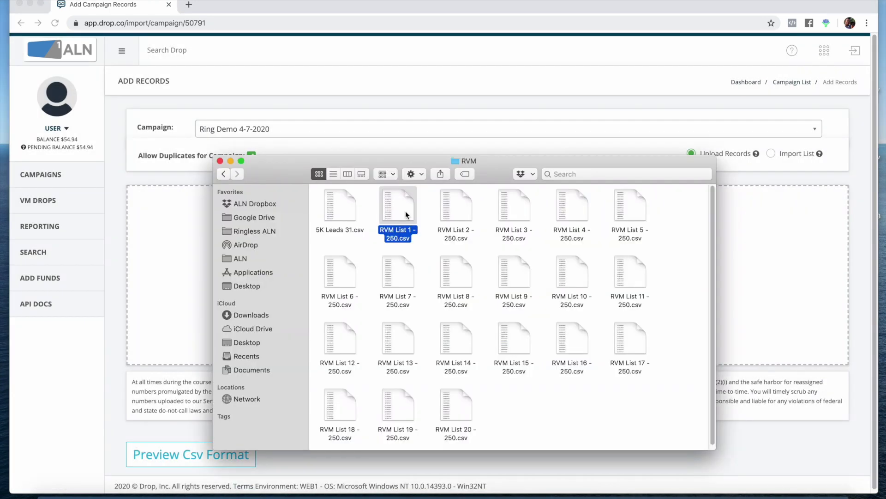
pyautogui.rightClick(405, 212)
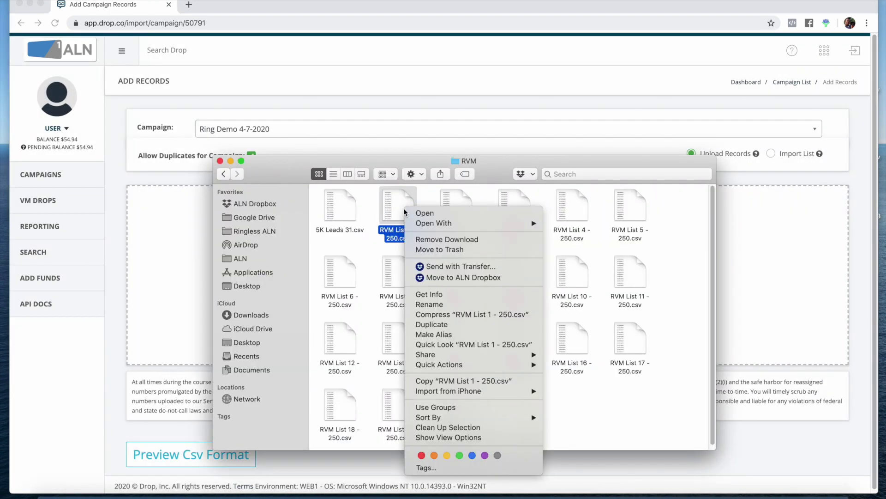
pyautogui.moveTo(444, 223)
pyautogui.click(576, 241)
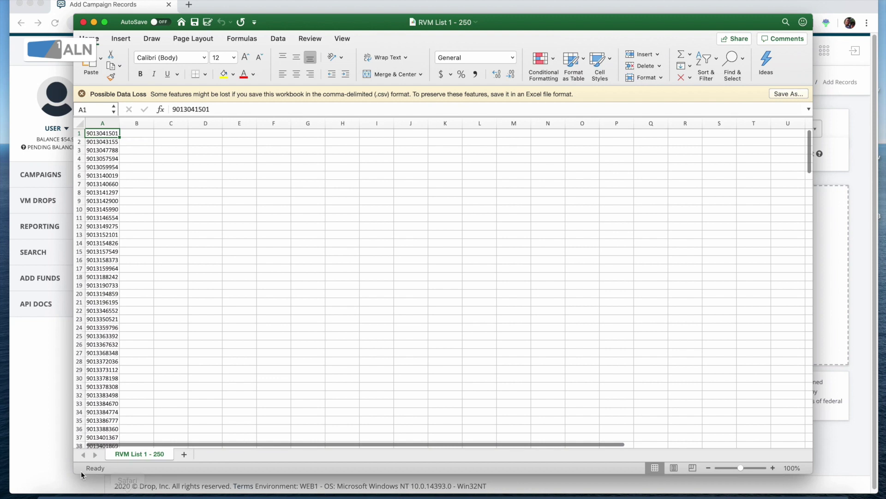
pyautogui.click(95, 477)
# Insert a blank row 1 and enter the header PhoneTo in cell A1
pyautogui.click(186, 459)
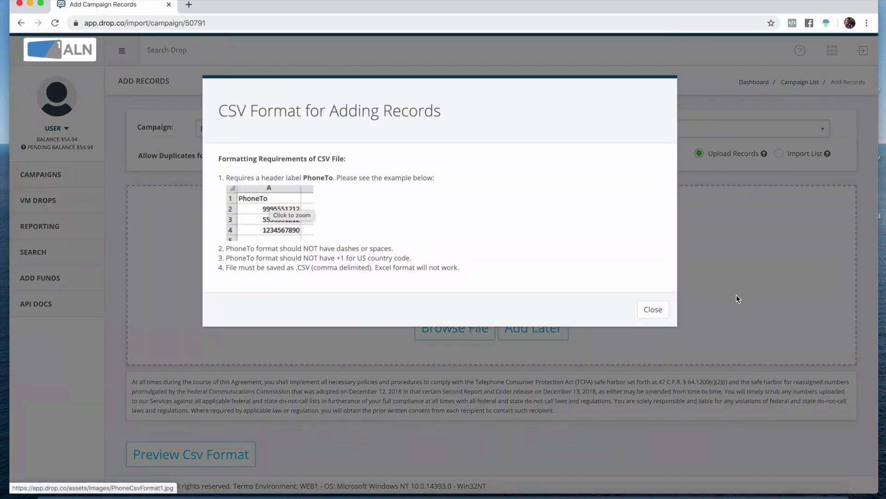
pyautogui.click(671, 496)
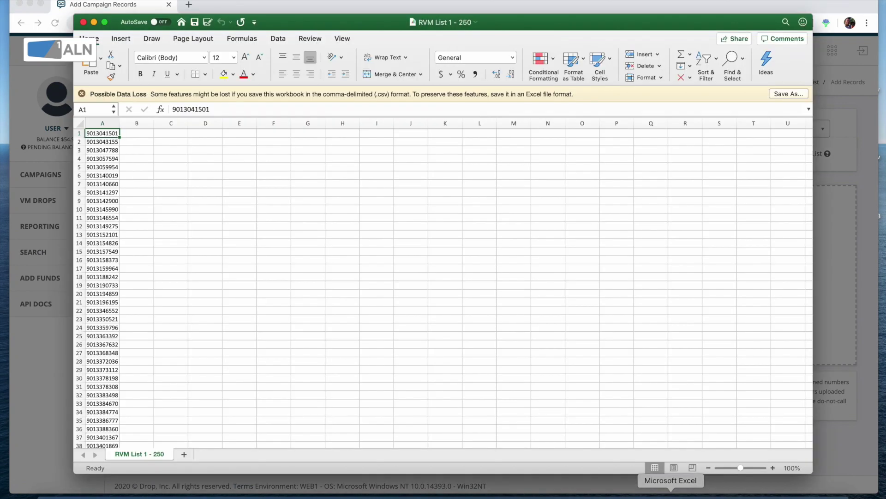
pyautogui.click(74, 133)
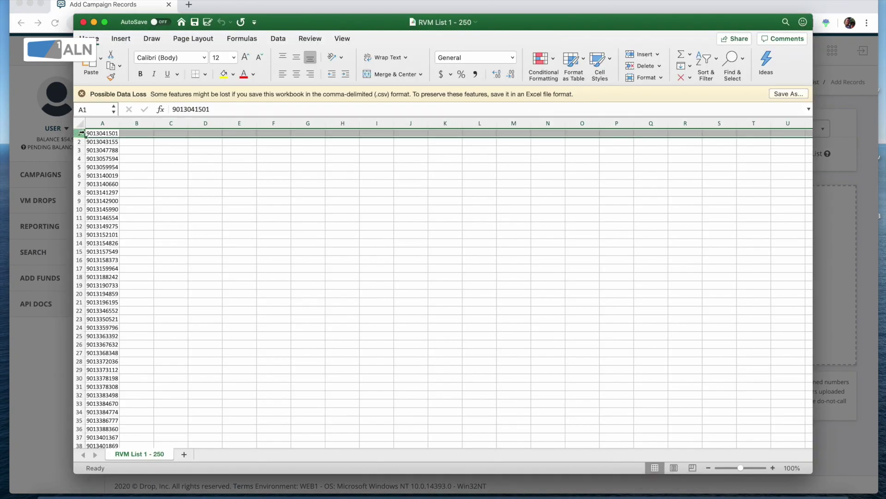
pyautogui.click(636, 54)
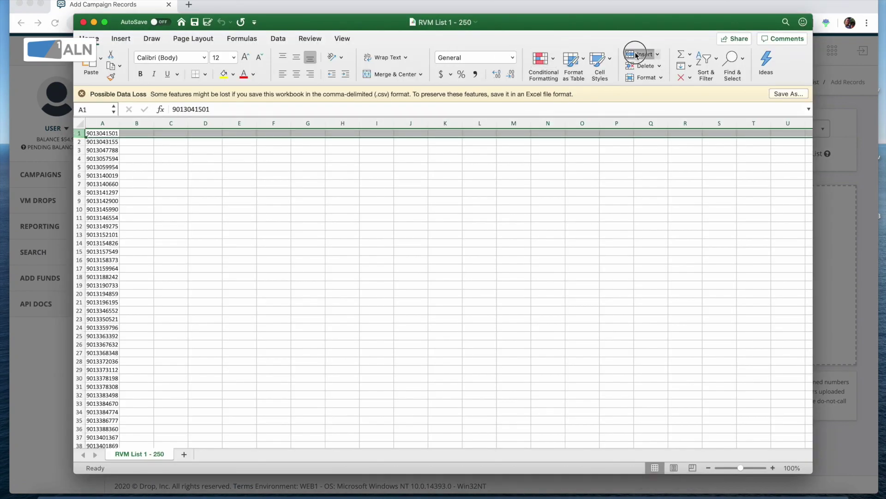
pyautogui.click(124, 174)
pyautogui.click(100, 132)
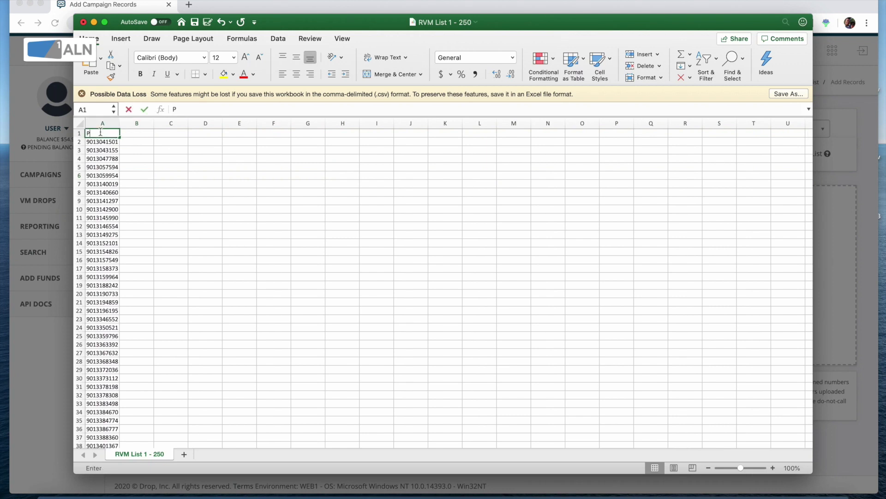
pyautogui.write('PhoneTo')
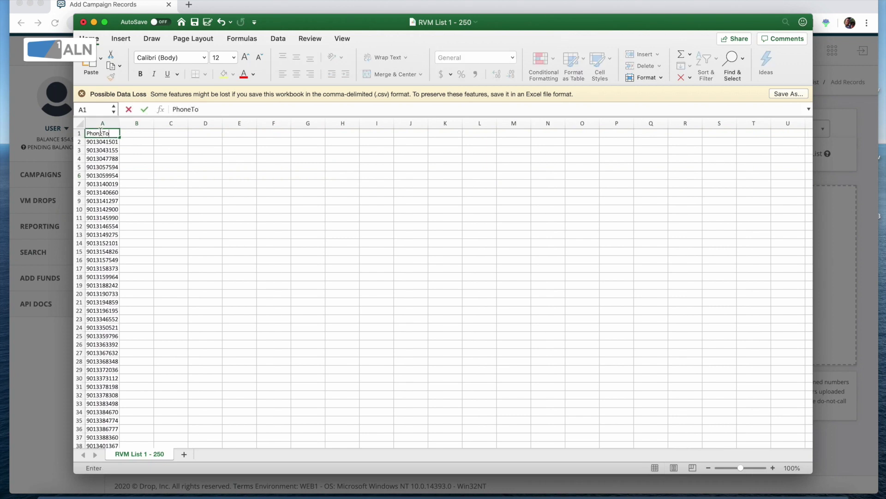
pyautogui.click(134, 182)
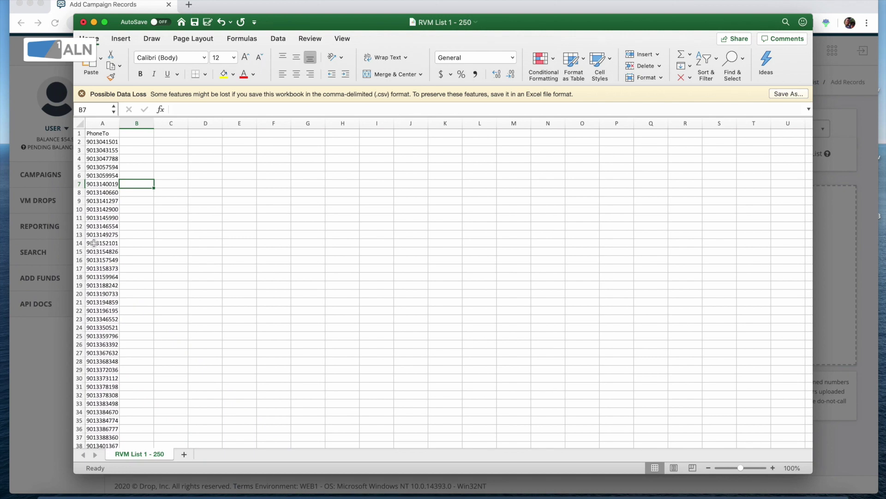
# Look at Excel's Replace options, then dismiss them without making changes
pyautogui.click(746, 58)
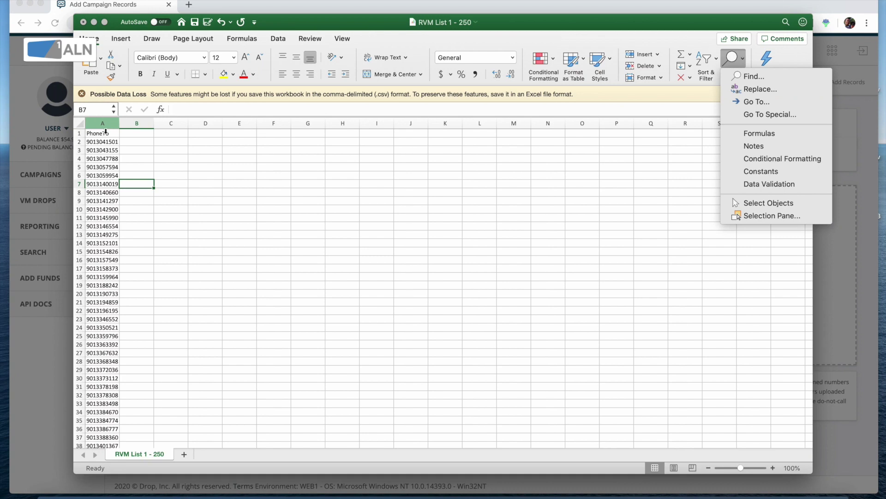
pyautogui.click(530, 251)
pyautogui.click(205, 224)
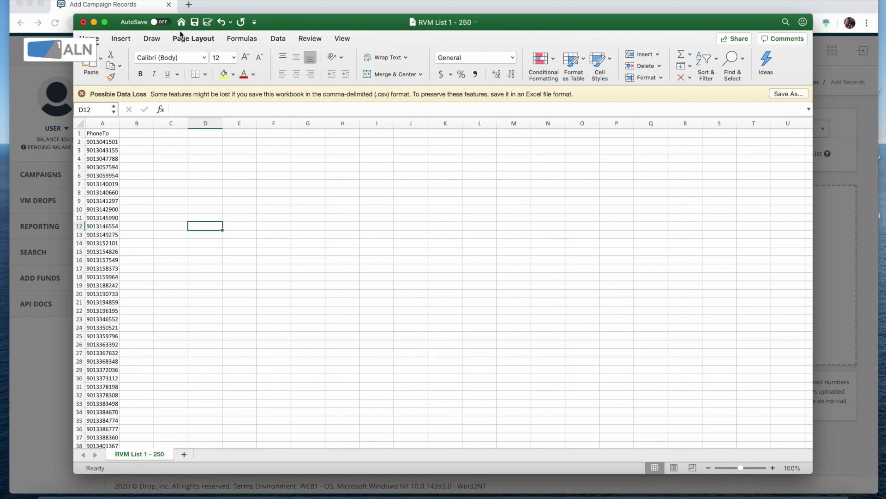
pyautogui.click(67, 2)
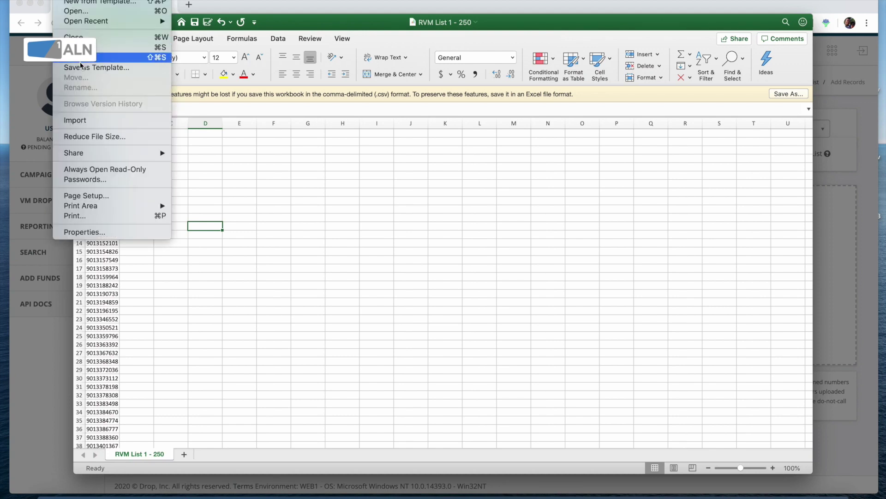
# Save over RVM List 1 - 250.csv in CSV UTF-8 format and close the Excel workbook
pyautogui.click(254, 186)
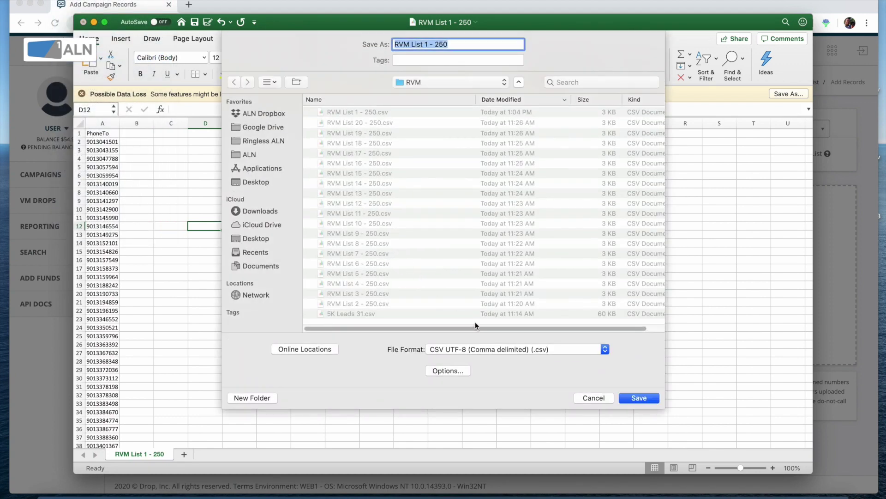
pyautogui.click(354, 115)
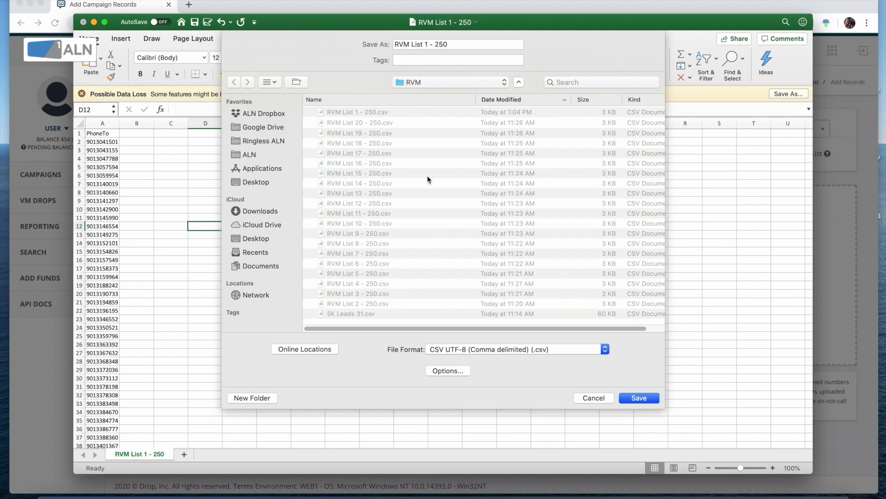
pyautogui.click(629, 398)
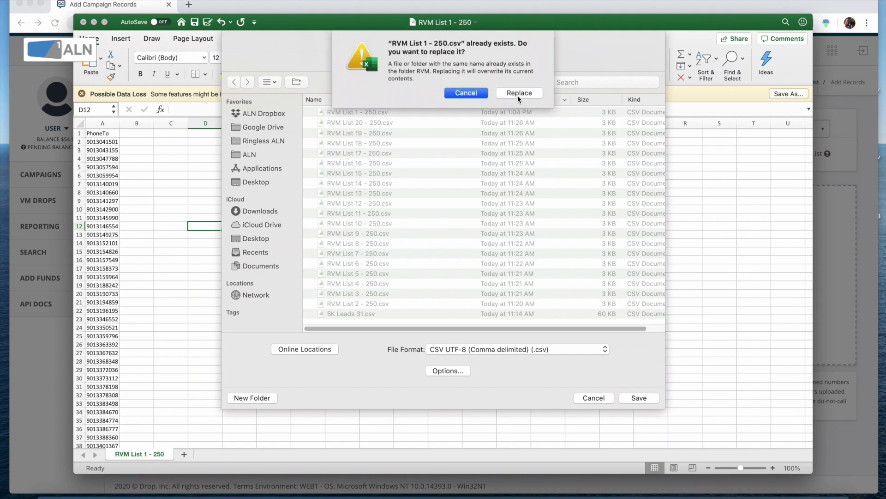
pyautogui.click(518, 94)
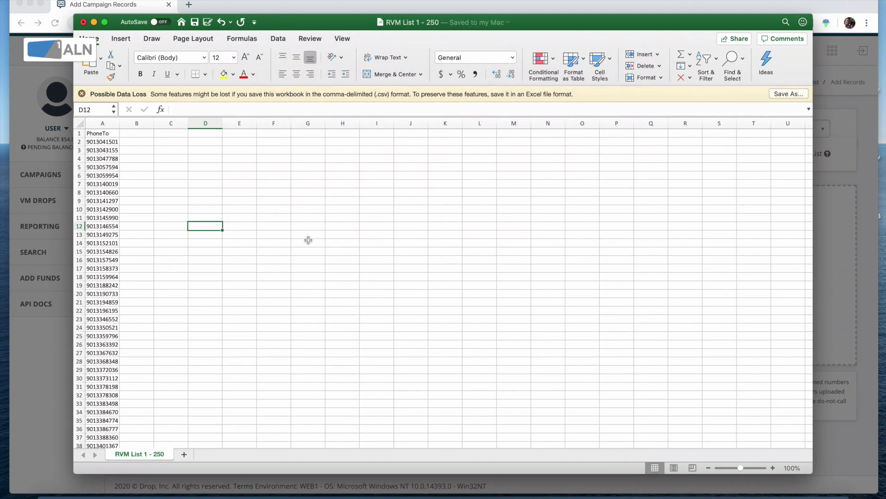
pyautogui.click(83, 23)
pyautogui.click(653, 312)
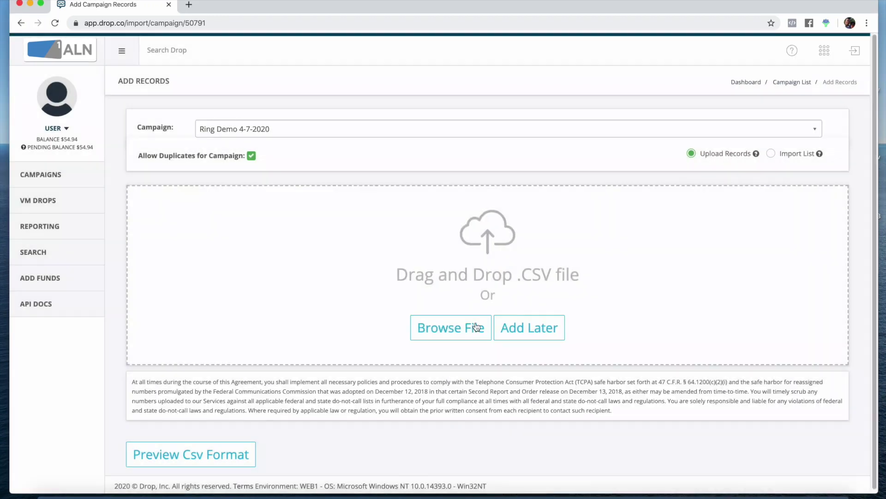
# Upload RVM List 1 - 250.csv from Desktop > RVM (251 records) and tick Save List
pyautogui.click(475, 329)
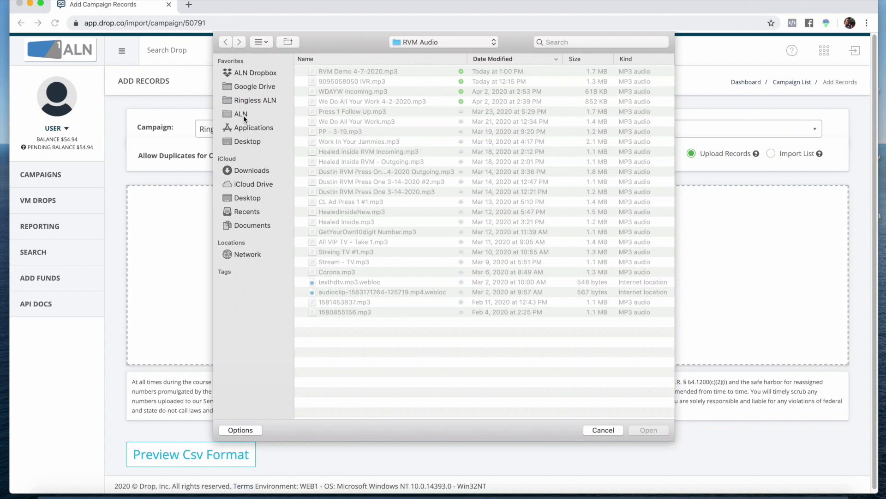
pyautogui.click(234, 141)
pyautogui.doubleClick(323, 72)
pyautogui.click(326, 73)
pyautogui.click(646, 429)
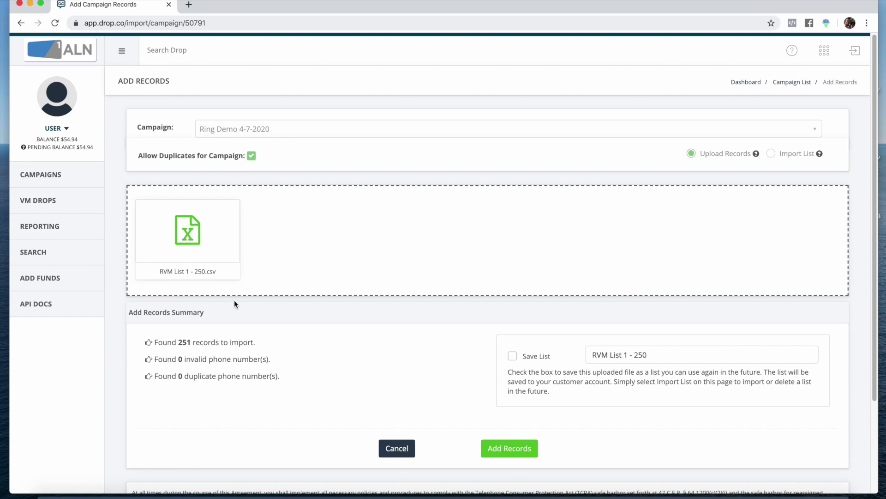
pyautogui.click(511, 354)
# Load the 251 uploaded records into Ring Demo 4-7-2020, then return to the campaign list
pyautogui.scroll(-2, 469, 395)
pyautogui.click(514, 370)
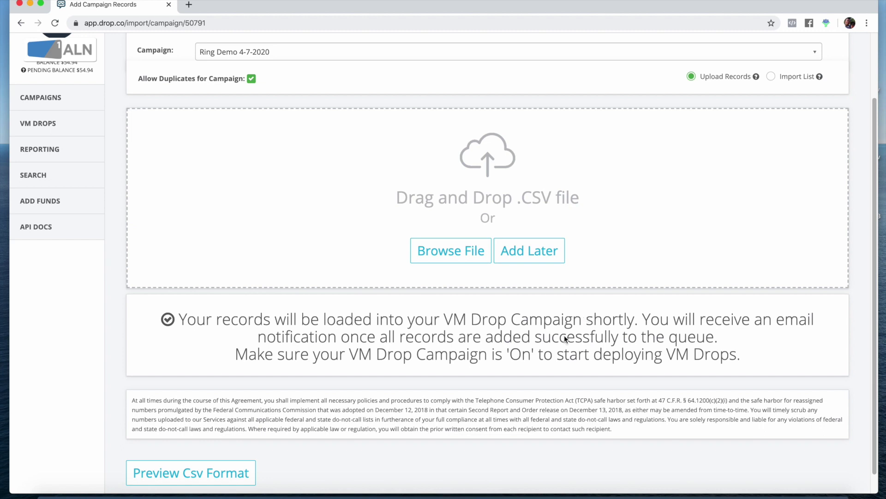
pyautogui.scroll(-1, 566, 336)
pyautogui.scroll(4, 566, 336)
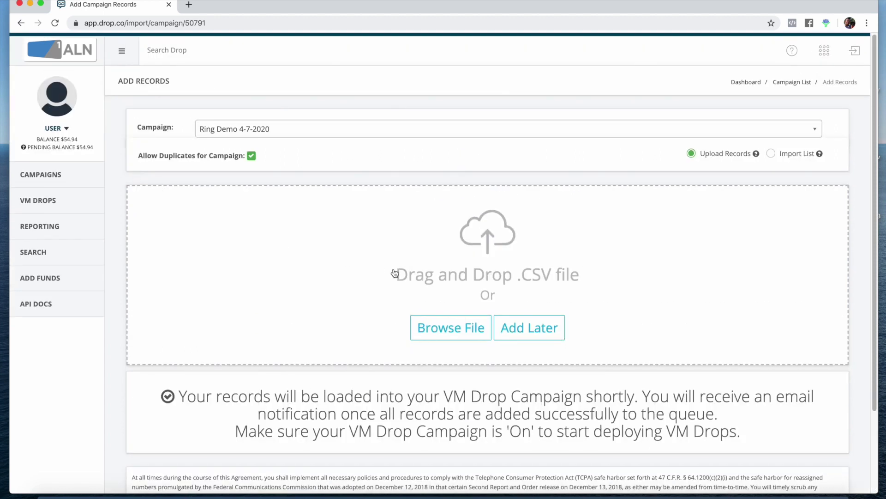
pyautogui.click(46, 174)
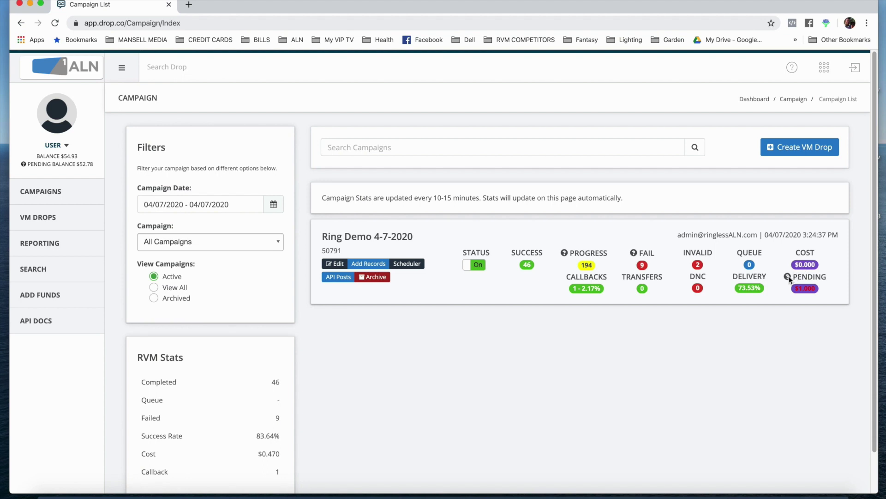
# Show the PENDING info help text on the Ring Demo 4-7-2020 campaign statistics
pyautogui.moveTo(788, 278)
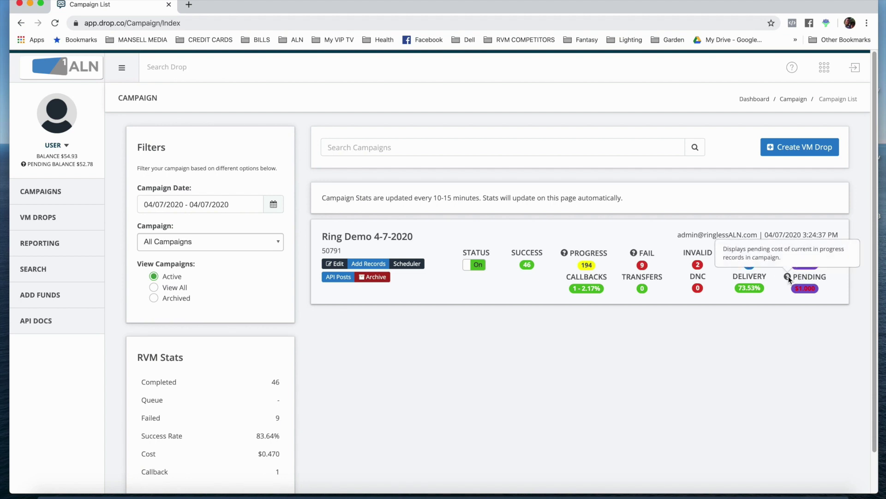